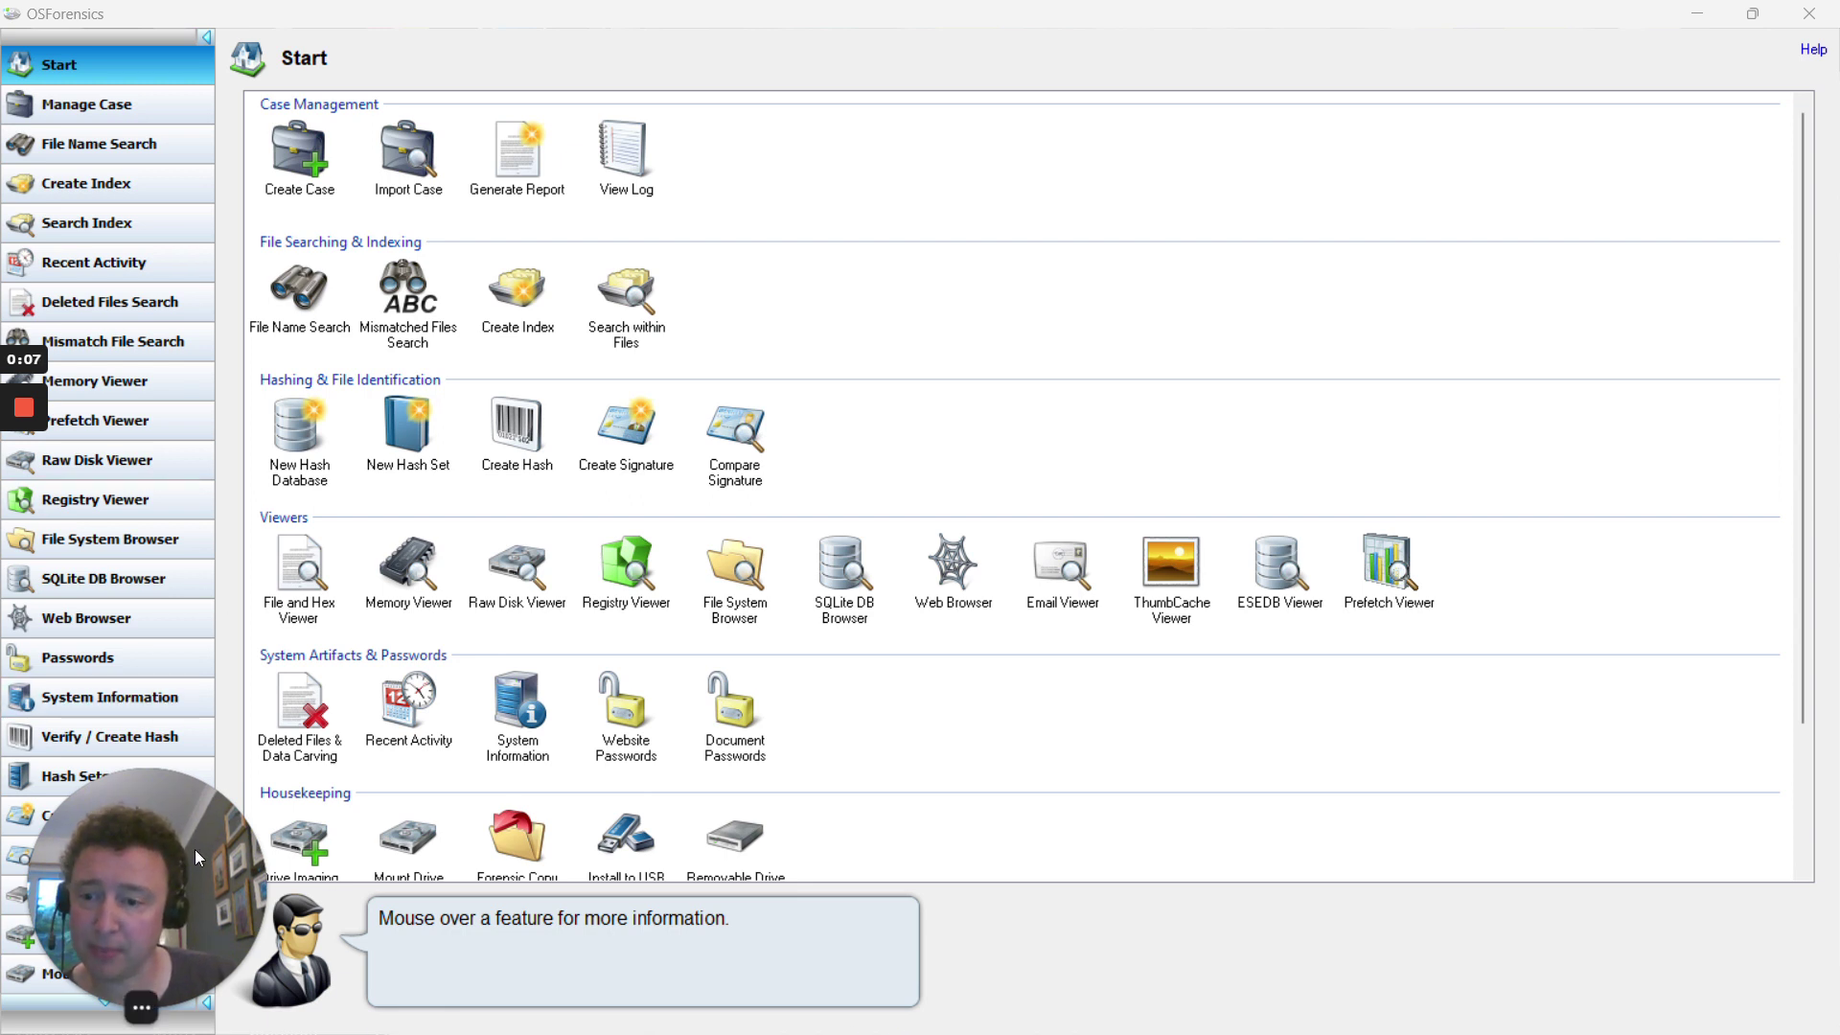
Open the About box showing OSForensics 3.2 Build 1003 (64-bit), Free Version
drag(194, 849, 1681, 851)
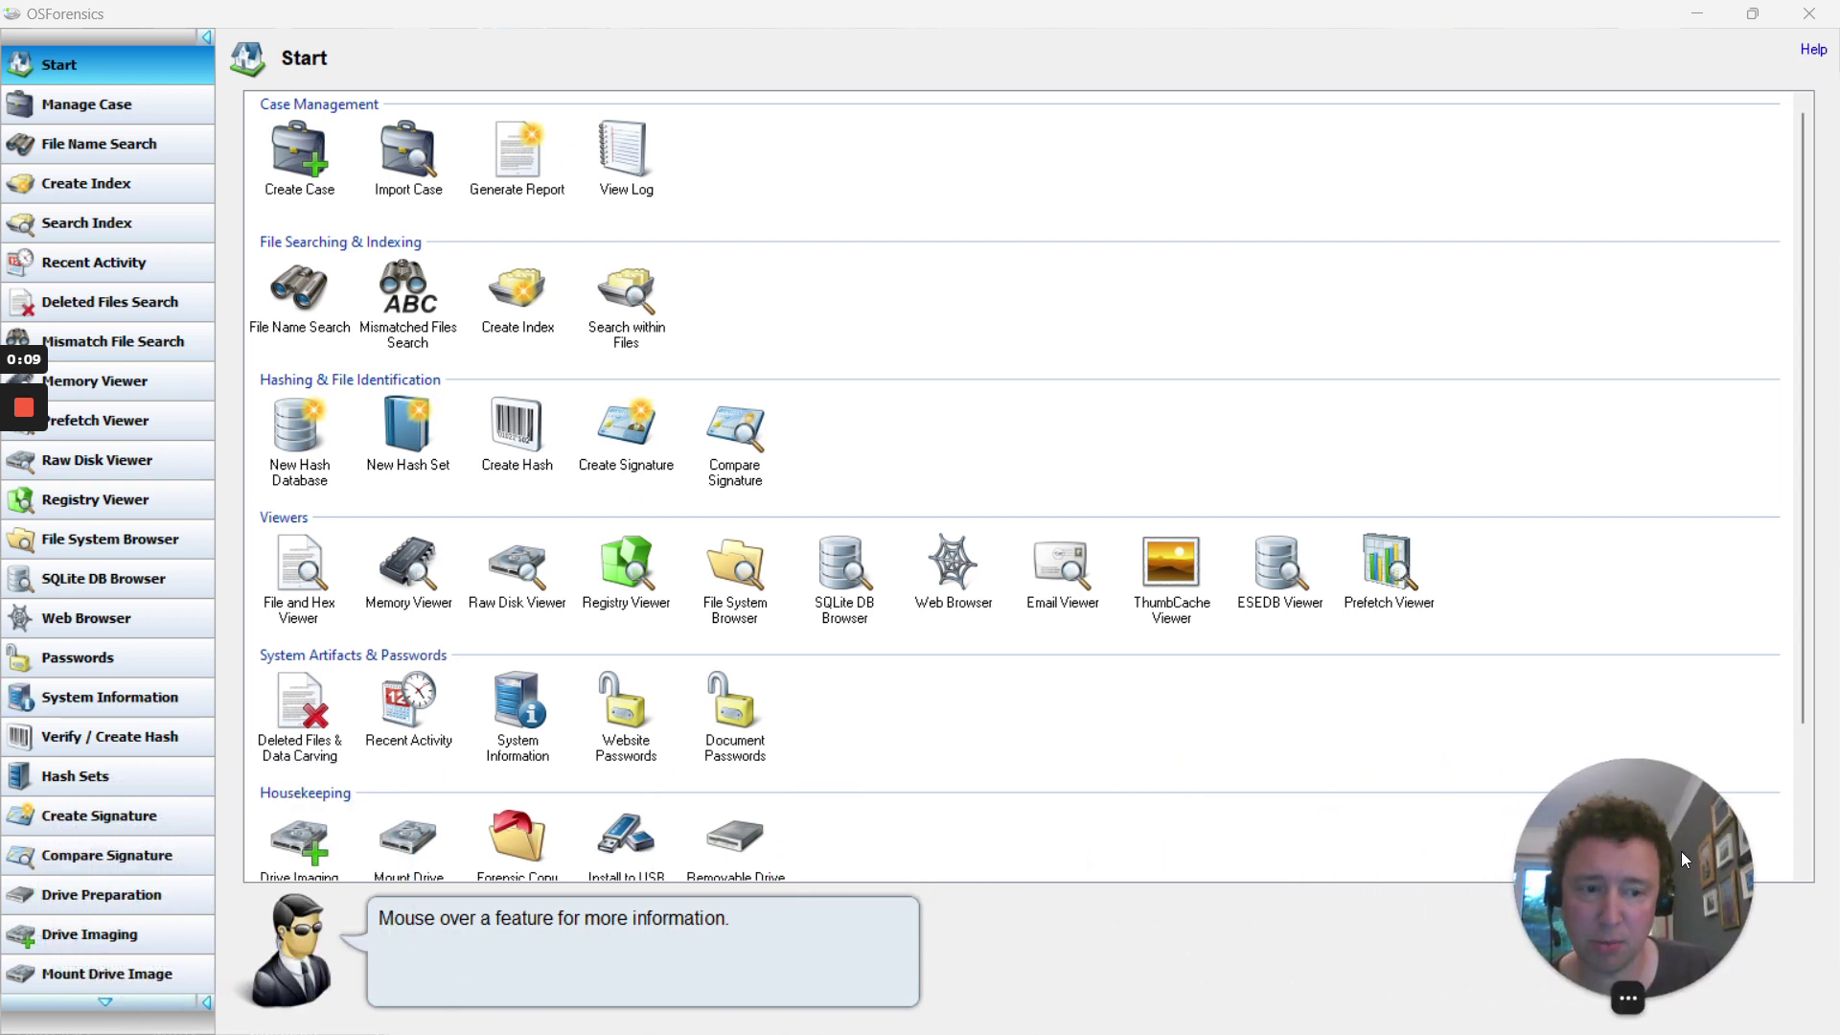
scroll(77, 493, down, 2)
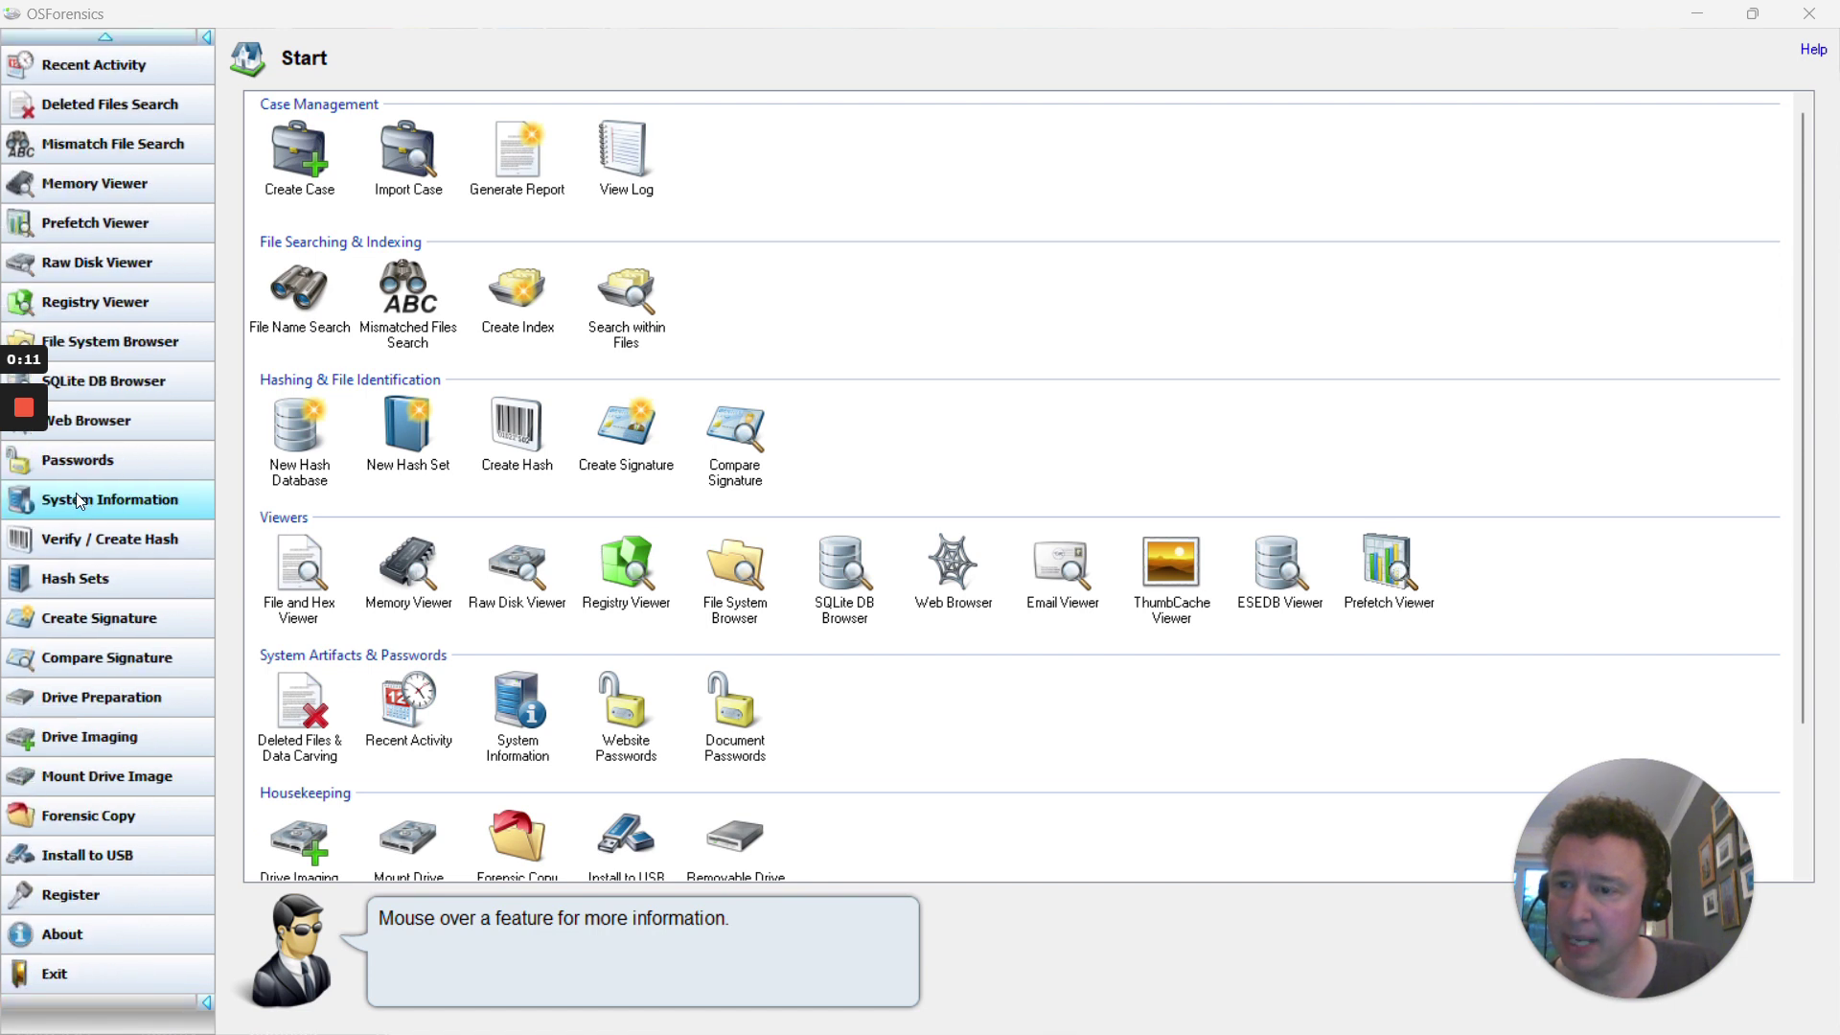
click(80, 940)
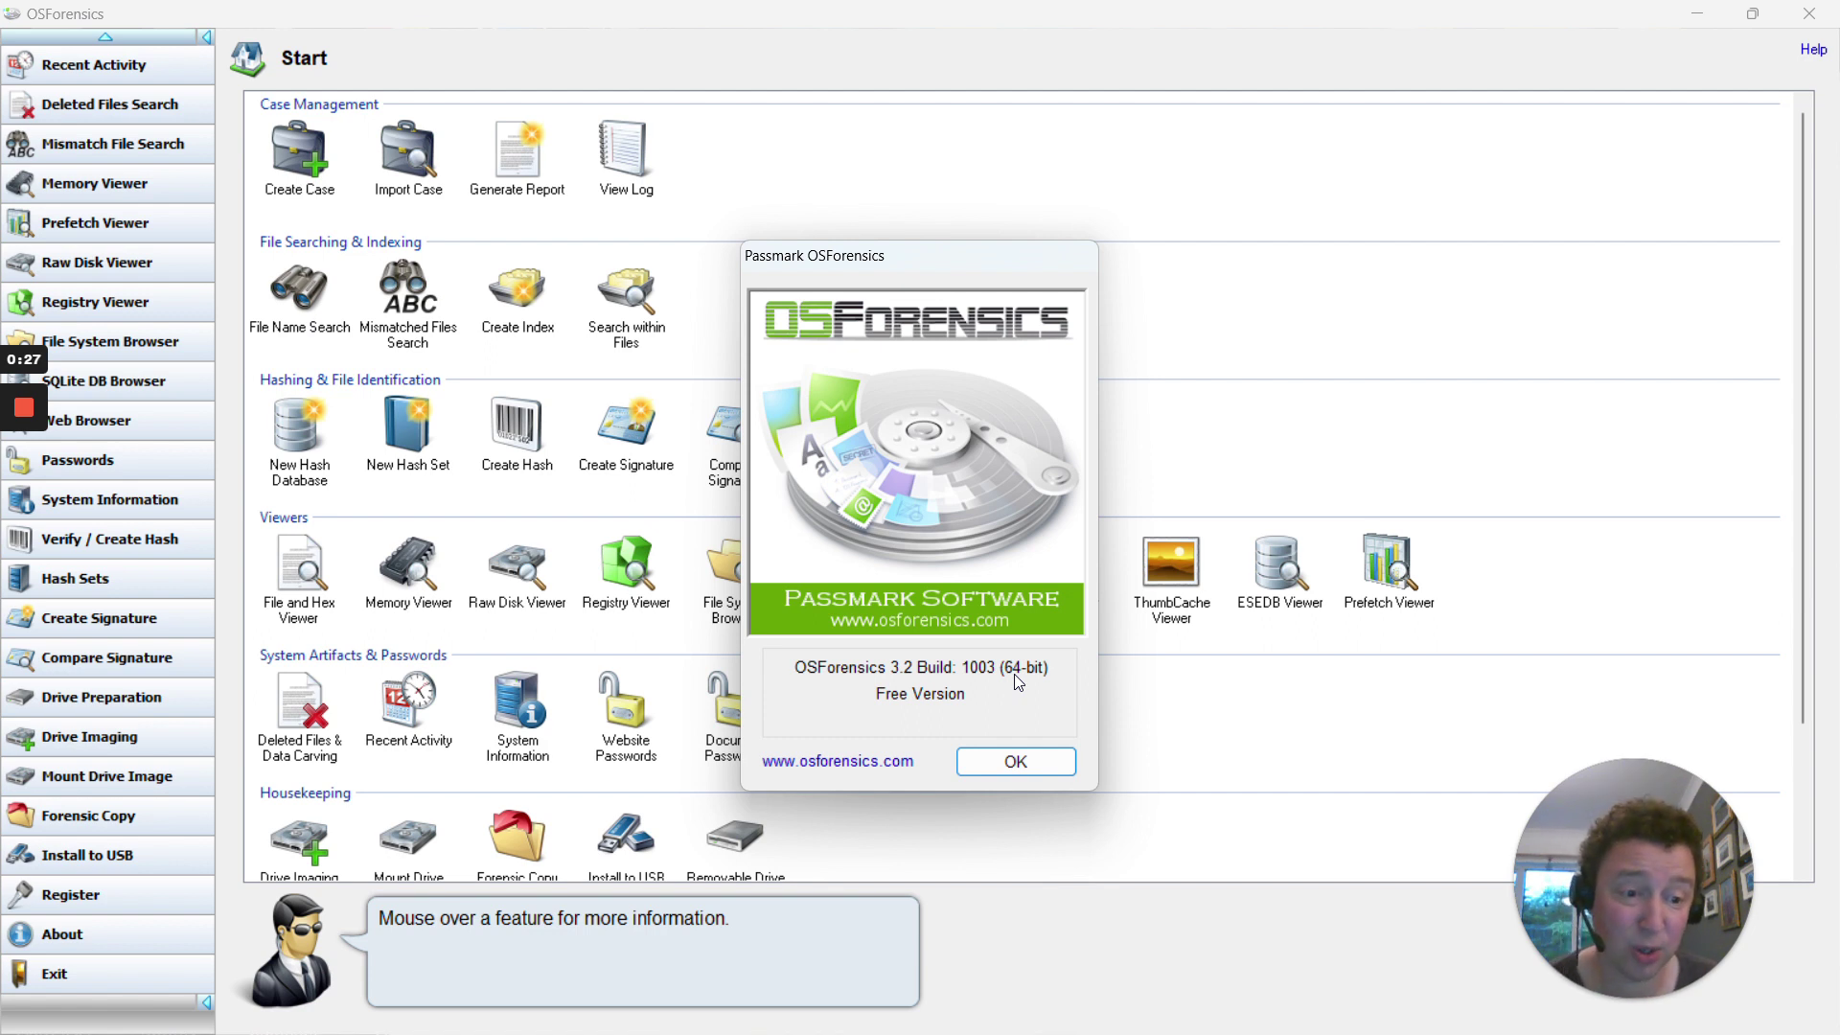
Close the About box and start a new case from the Start page
click(986, 761)
scroll(123, 359, up, 3)
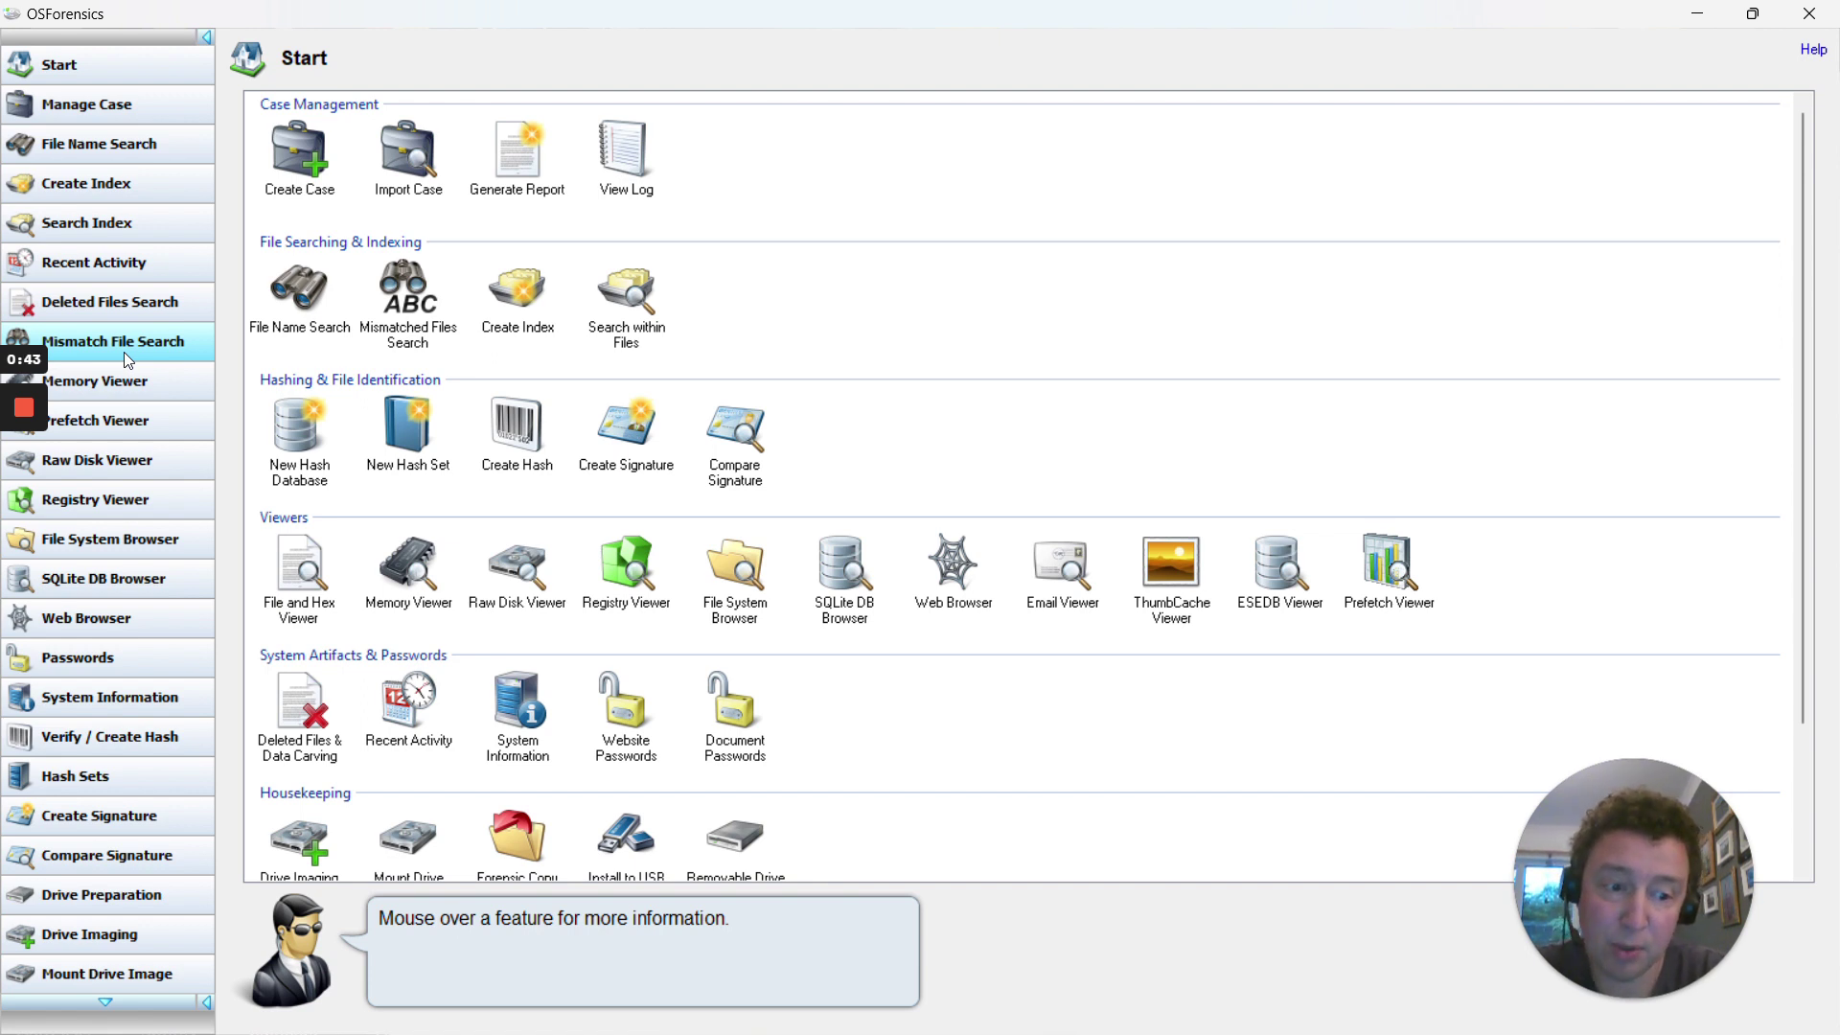
click(293, 185)
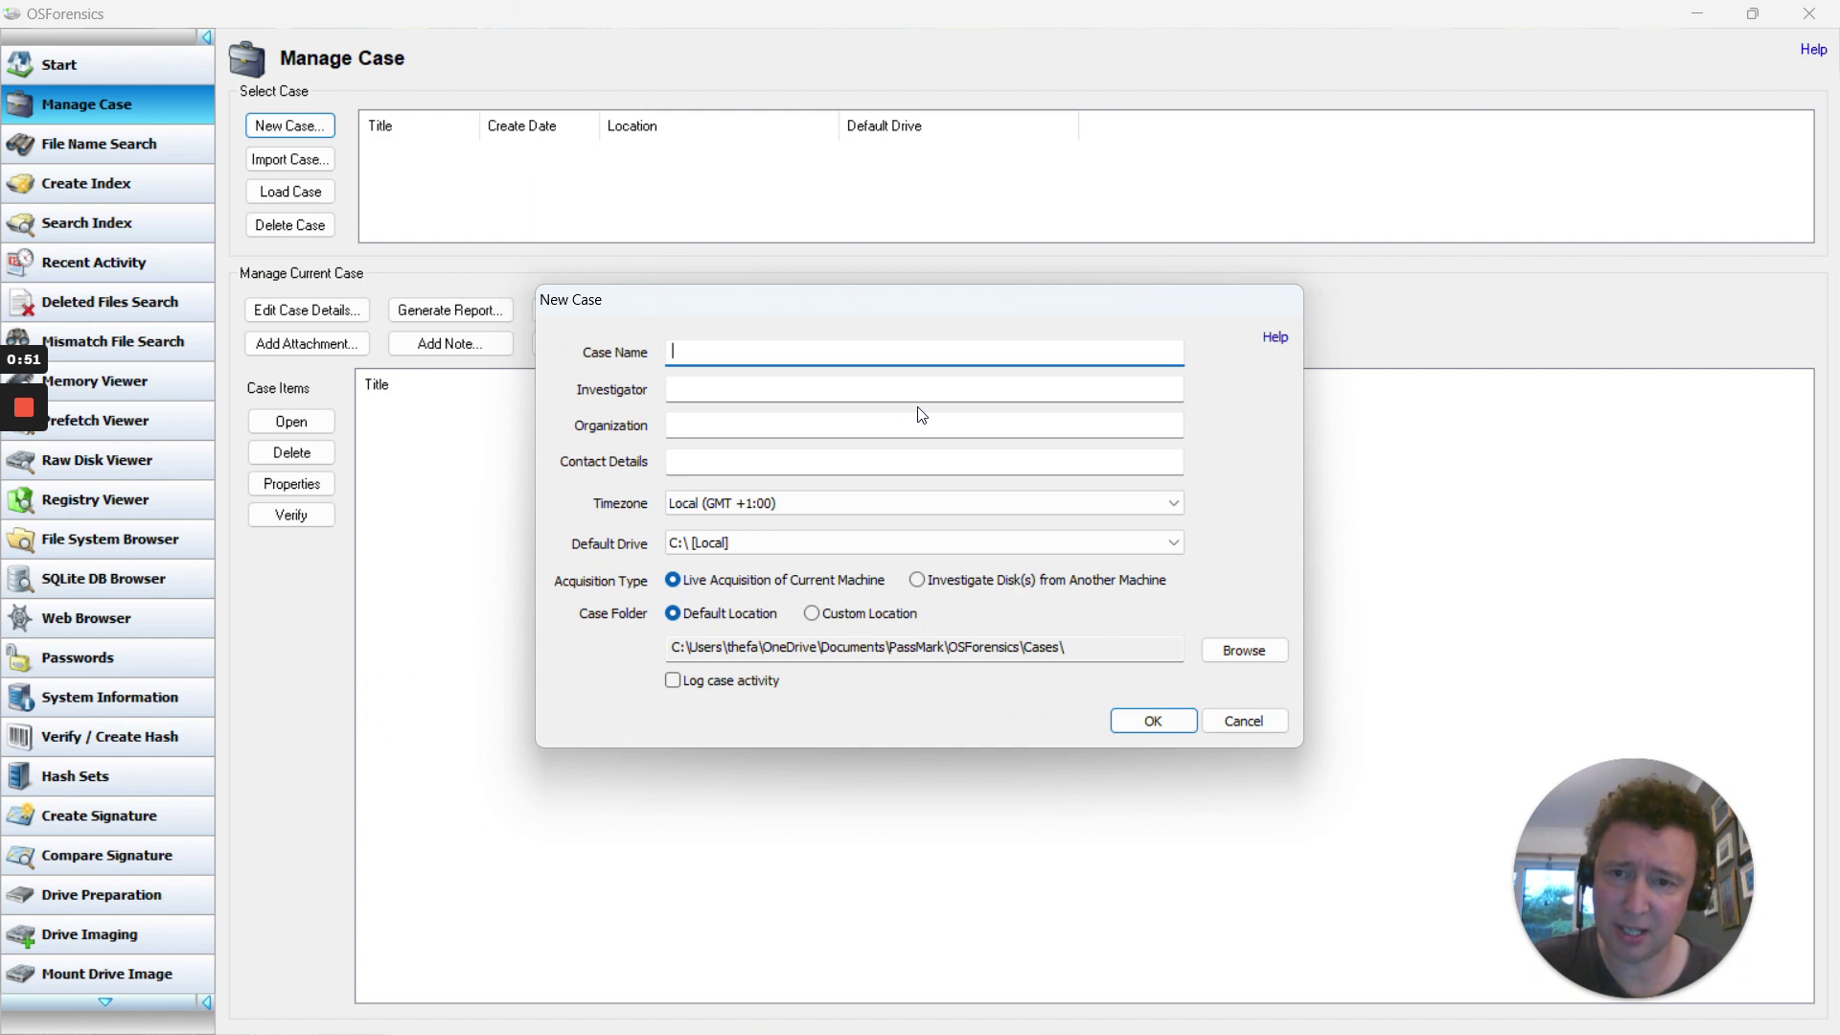
Name the case 'The case of the missing video' and enter the investigator's name
text(The case of )
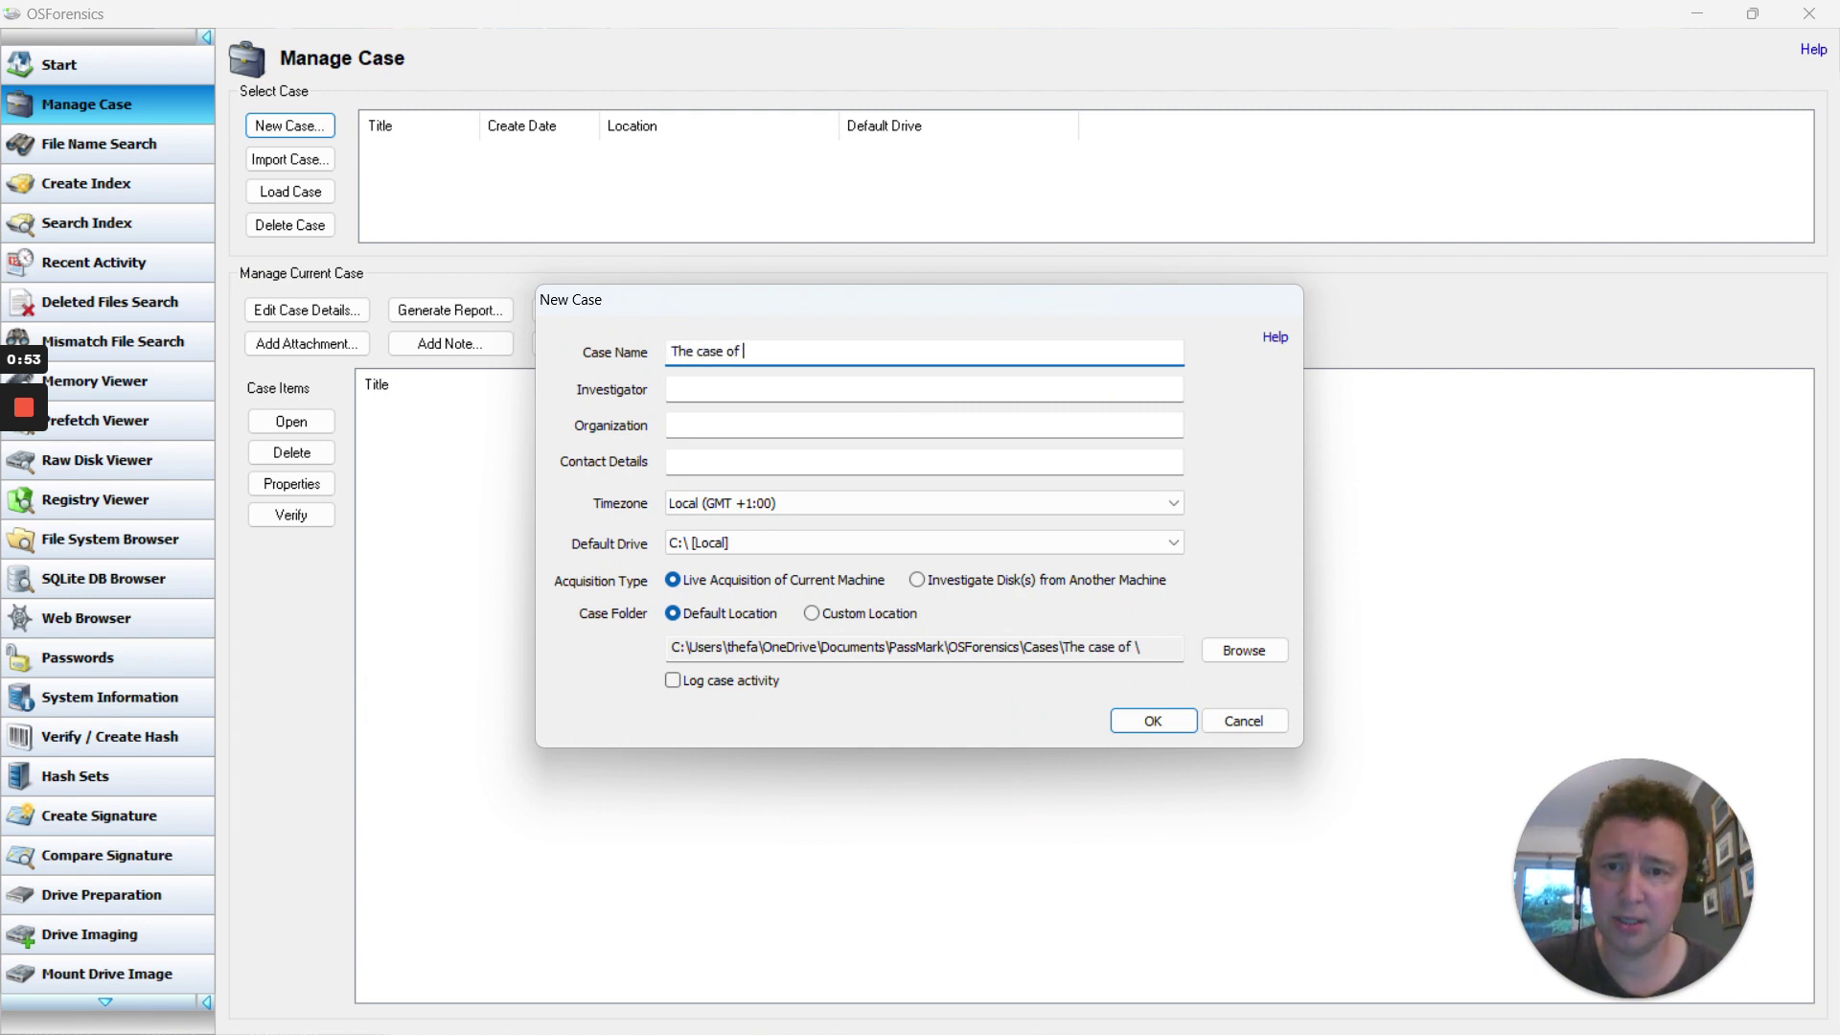
text(the missing video)
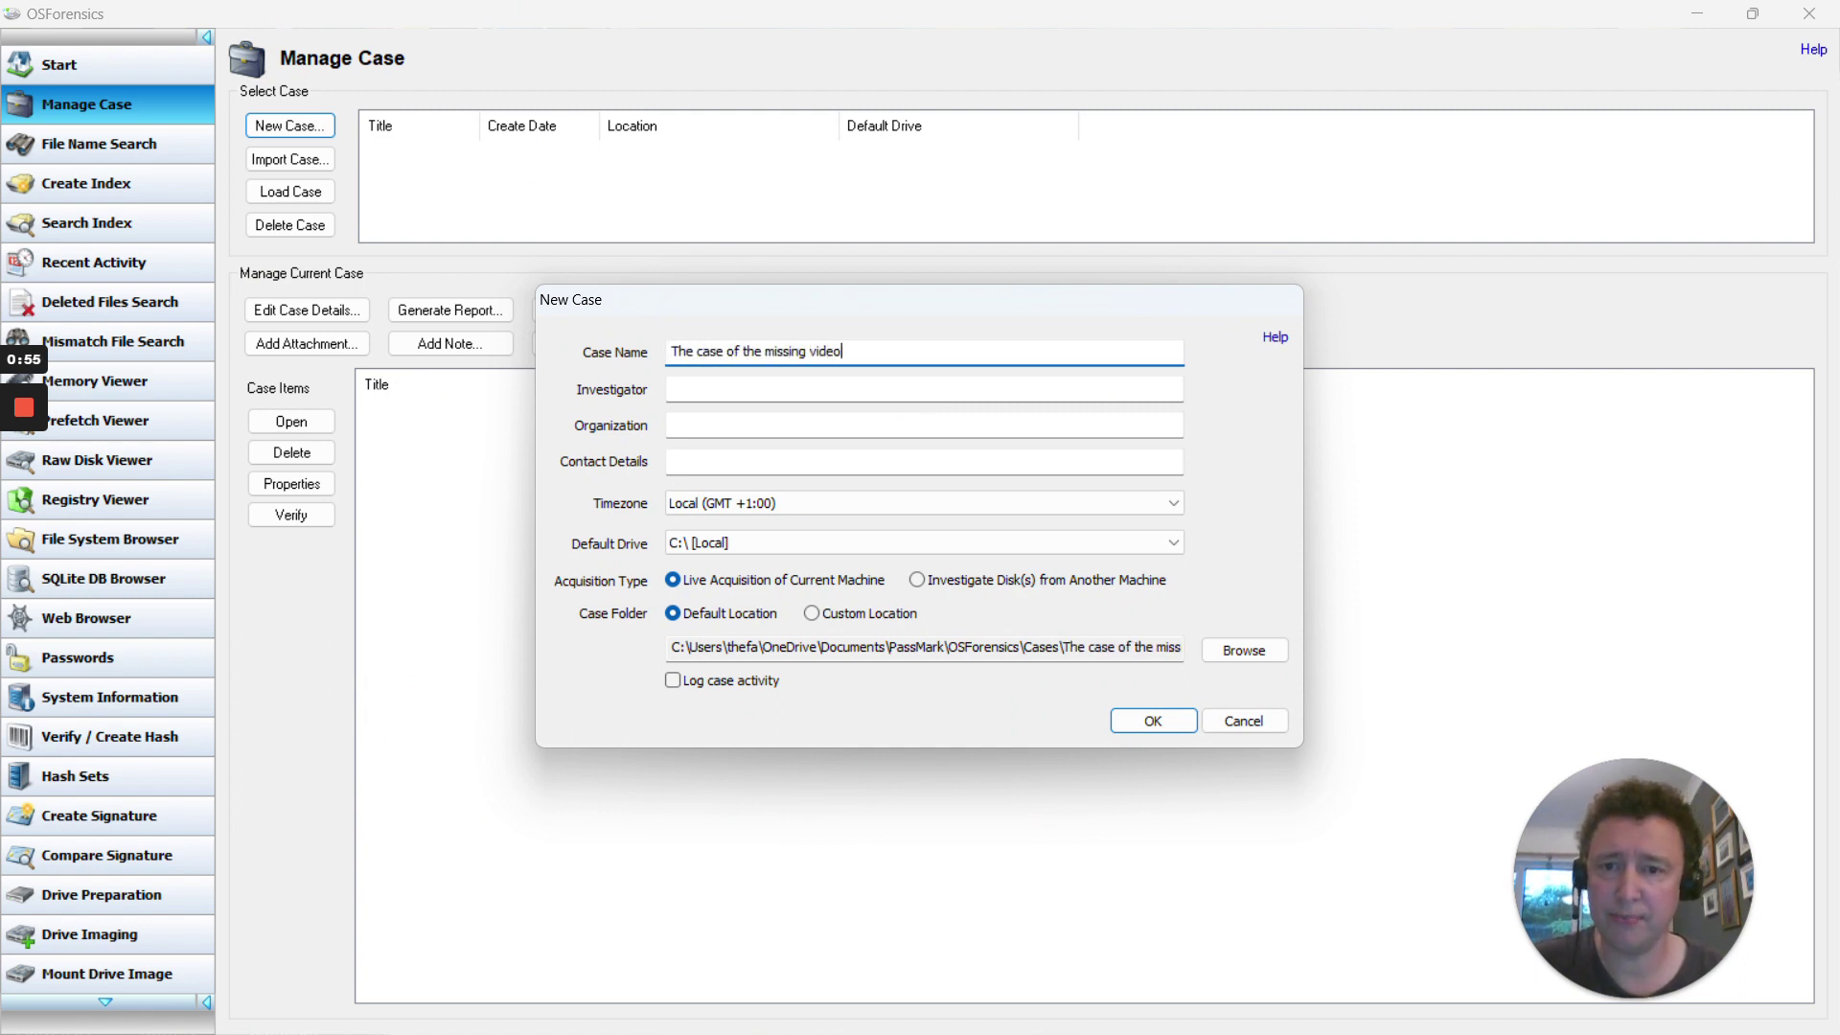
key(Tab)
text(Ian Simpson)
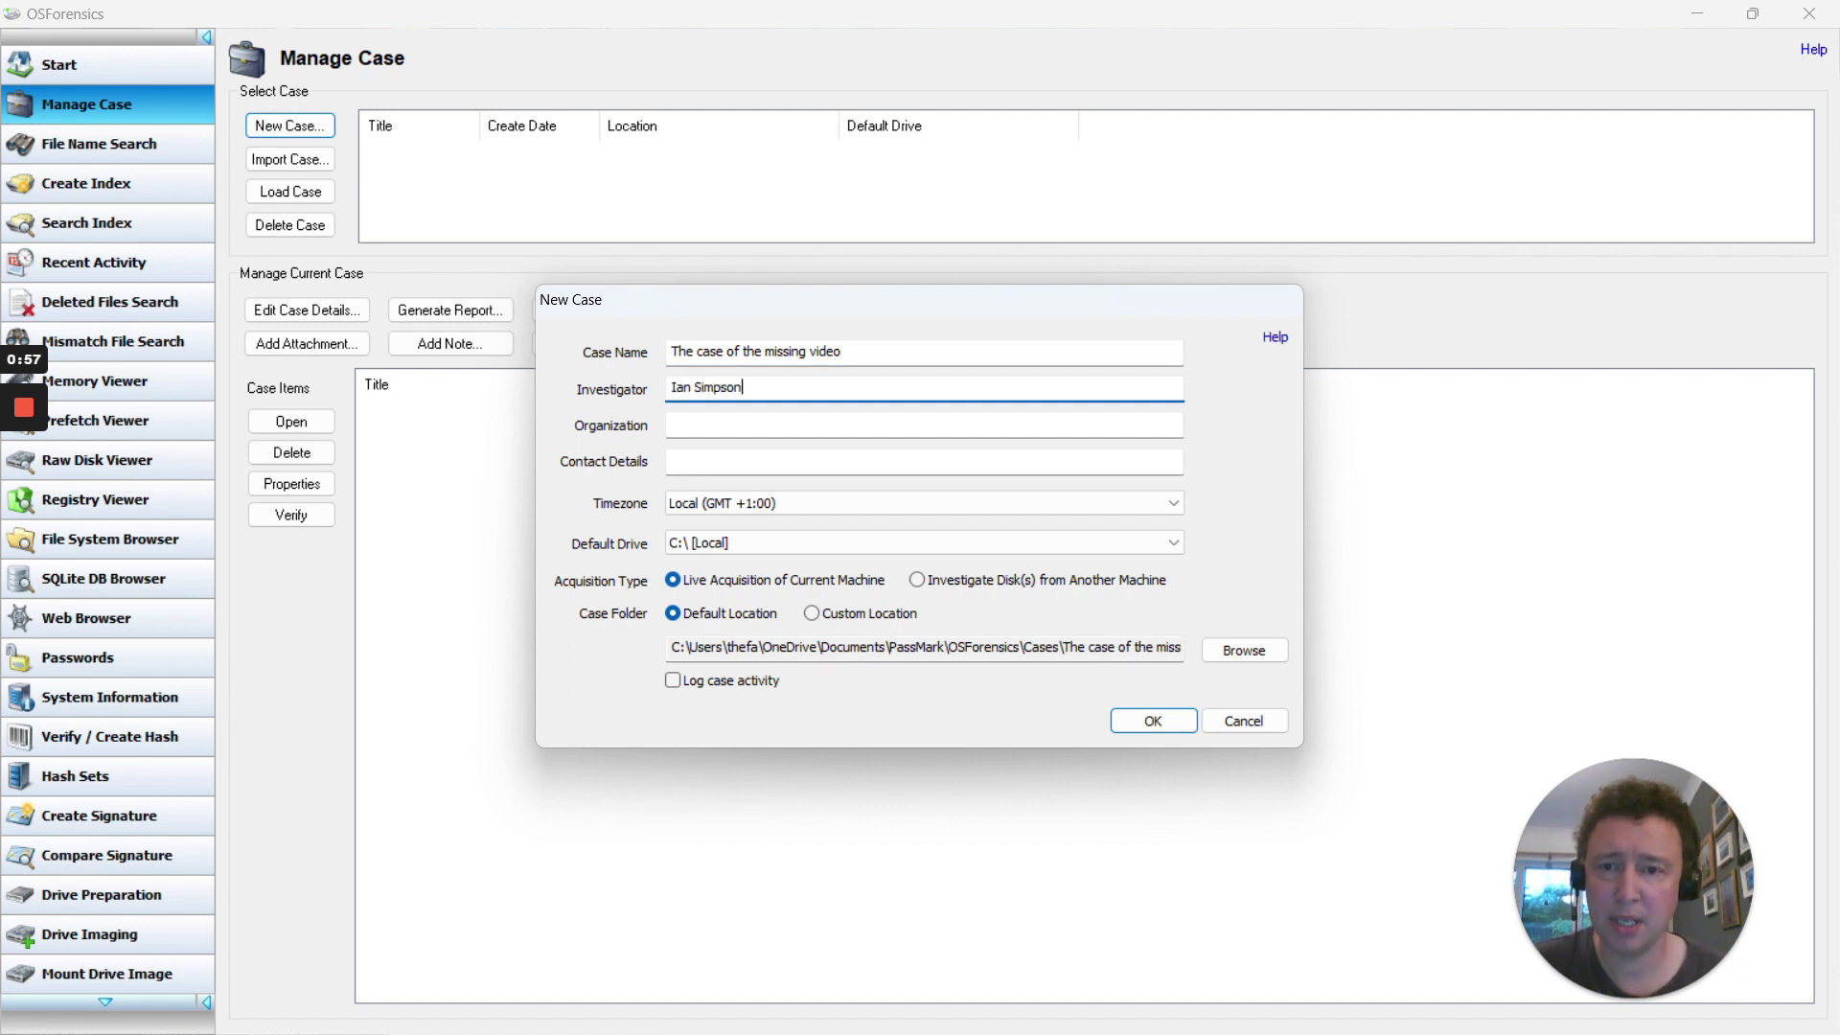
key(Tab)
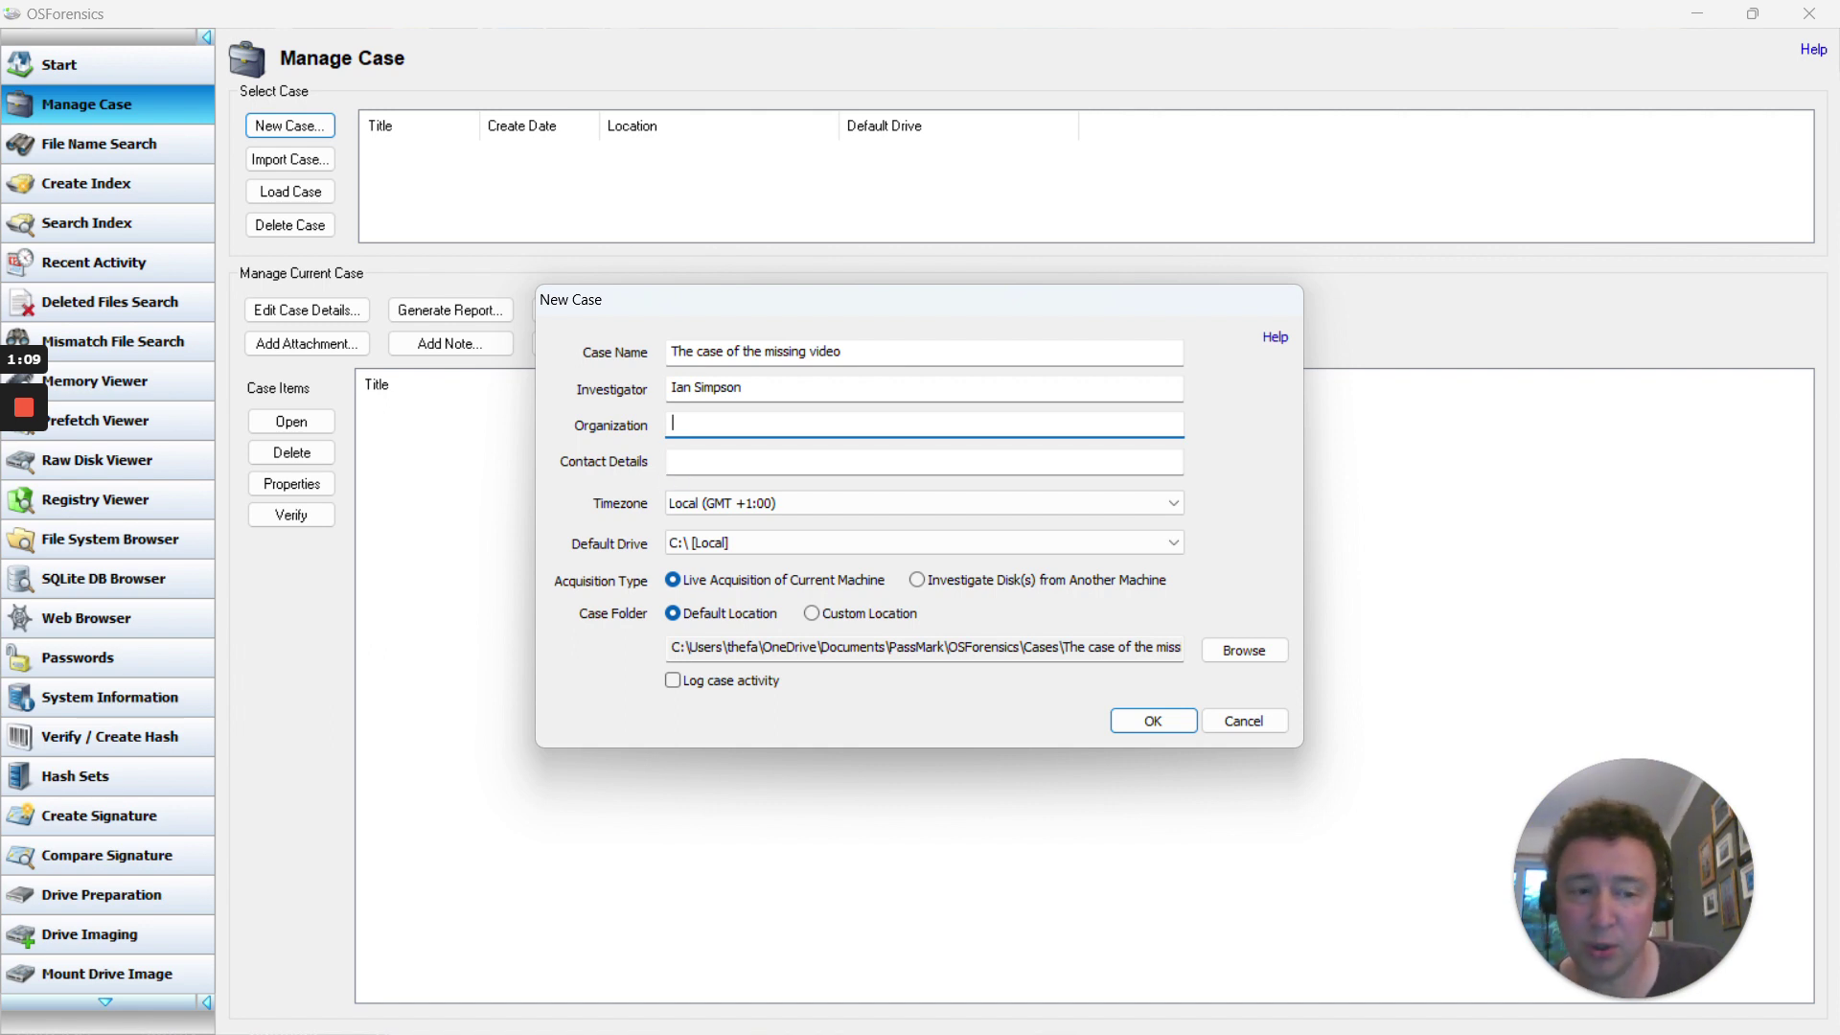
click(818, 509)
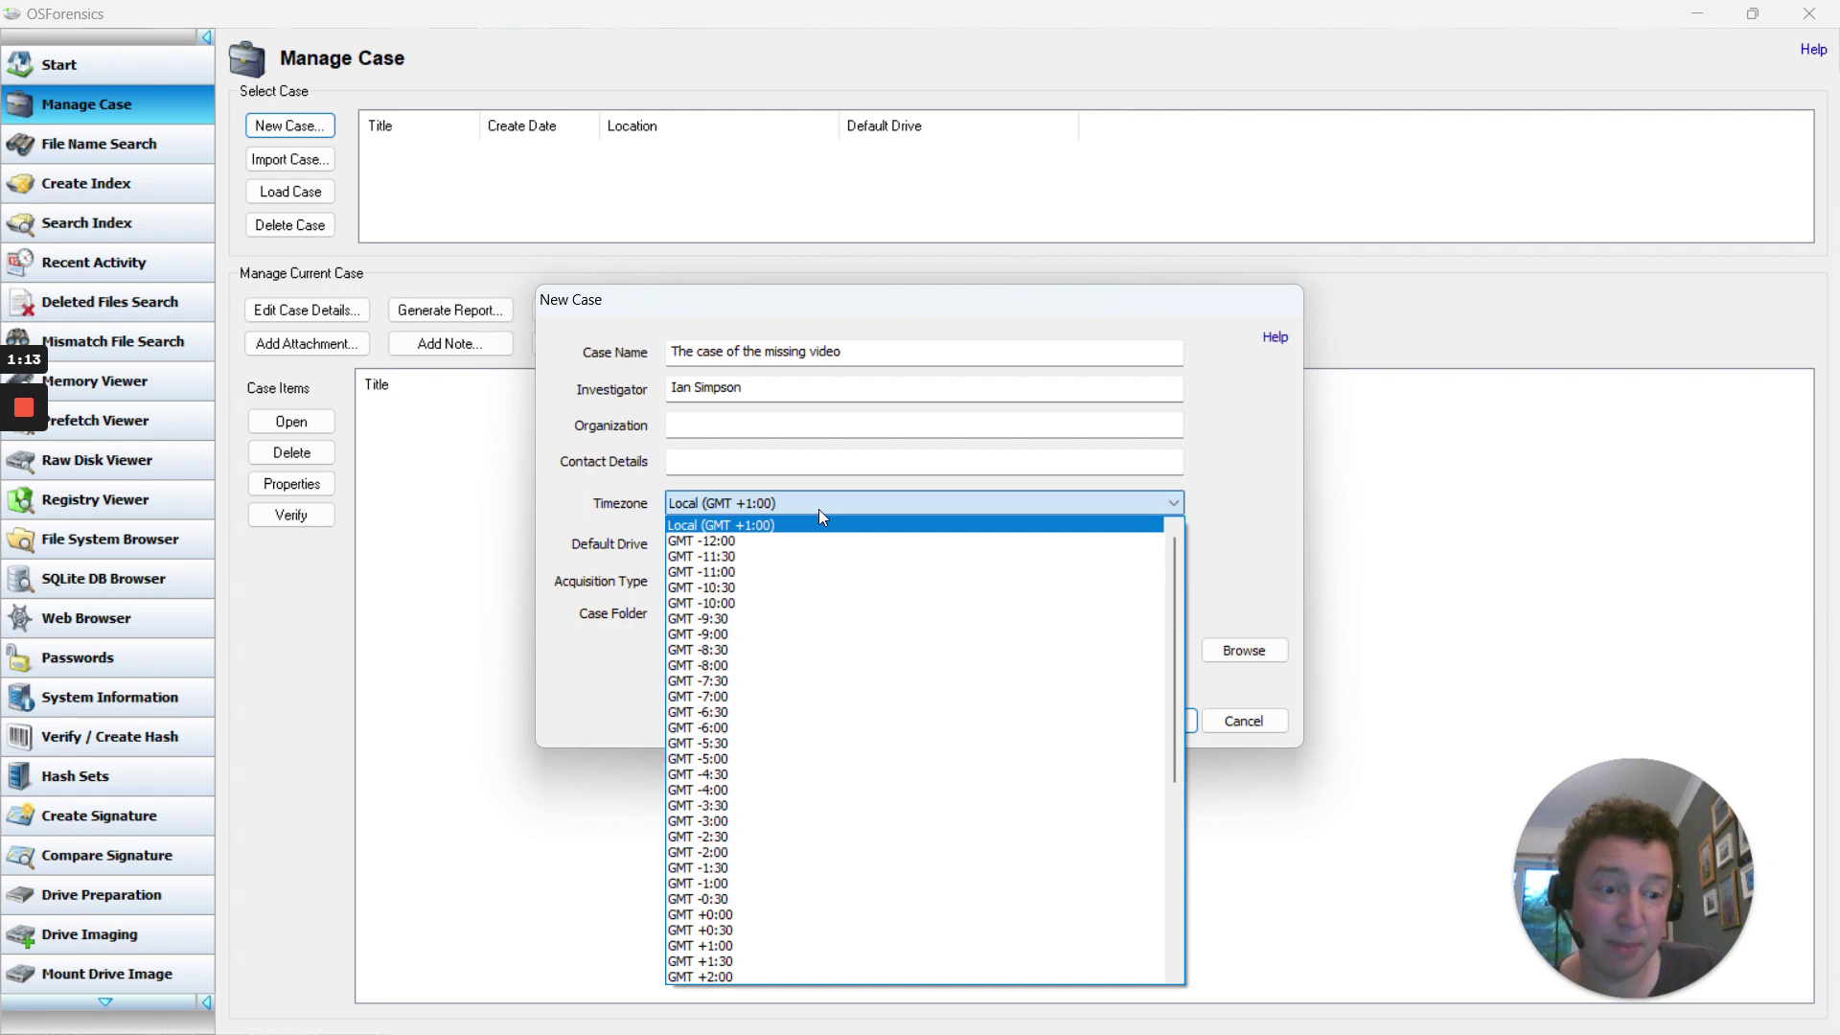
Keep Local GMT +1:00, investigate disks from another machine, and use a custom case location
click(818, 509)
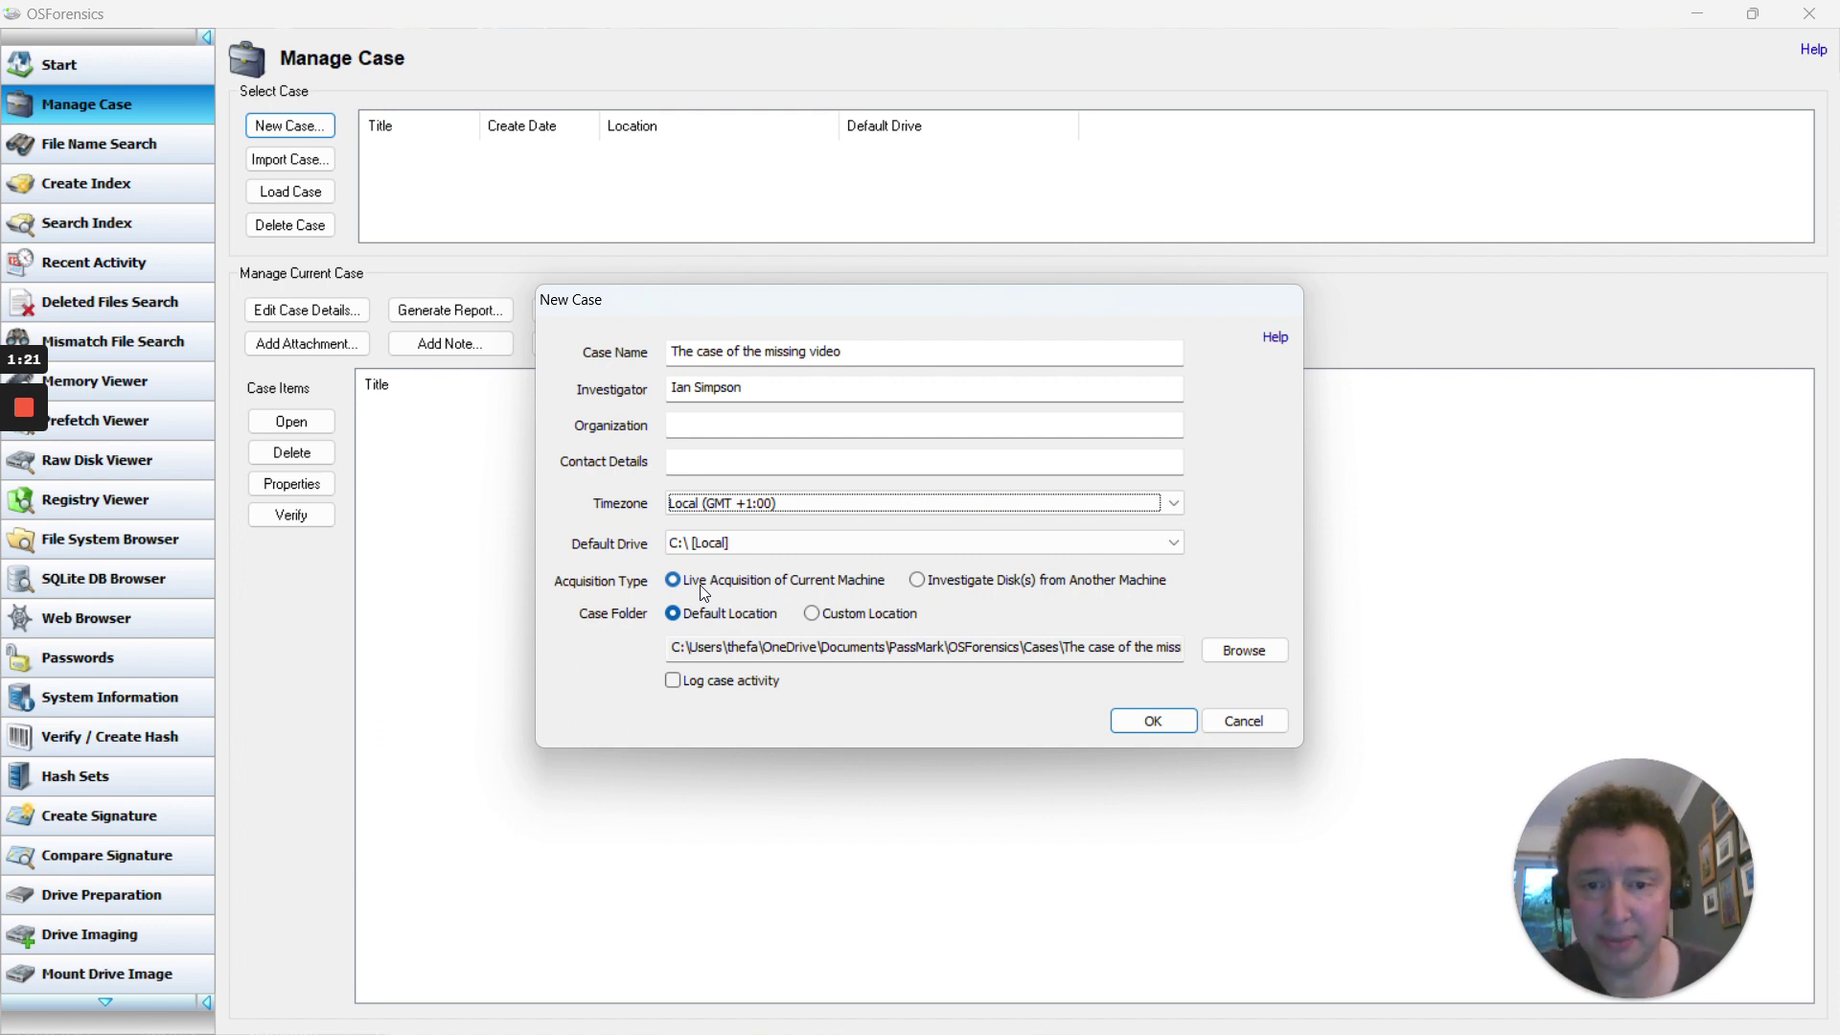
click(924, 584)
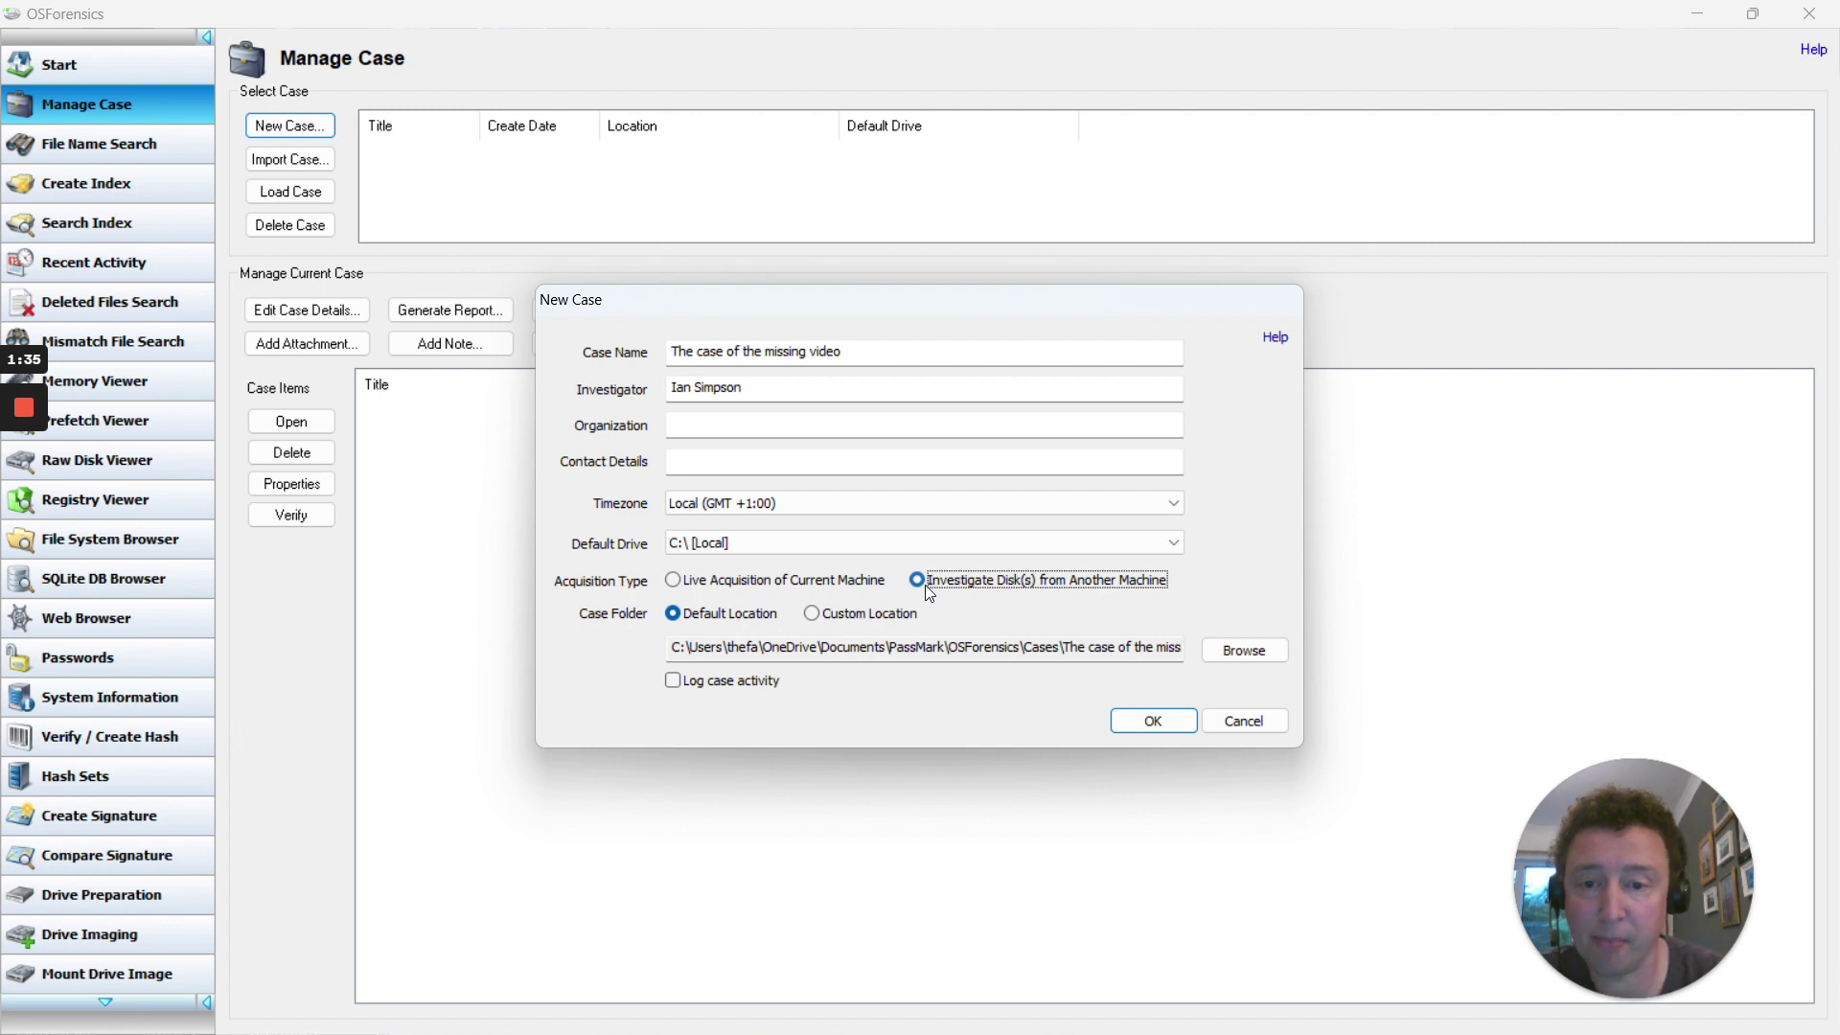
click(924, 585)
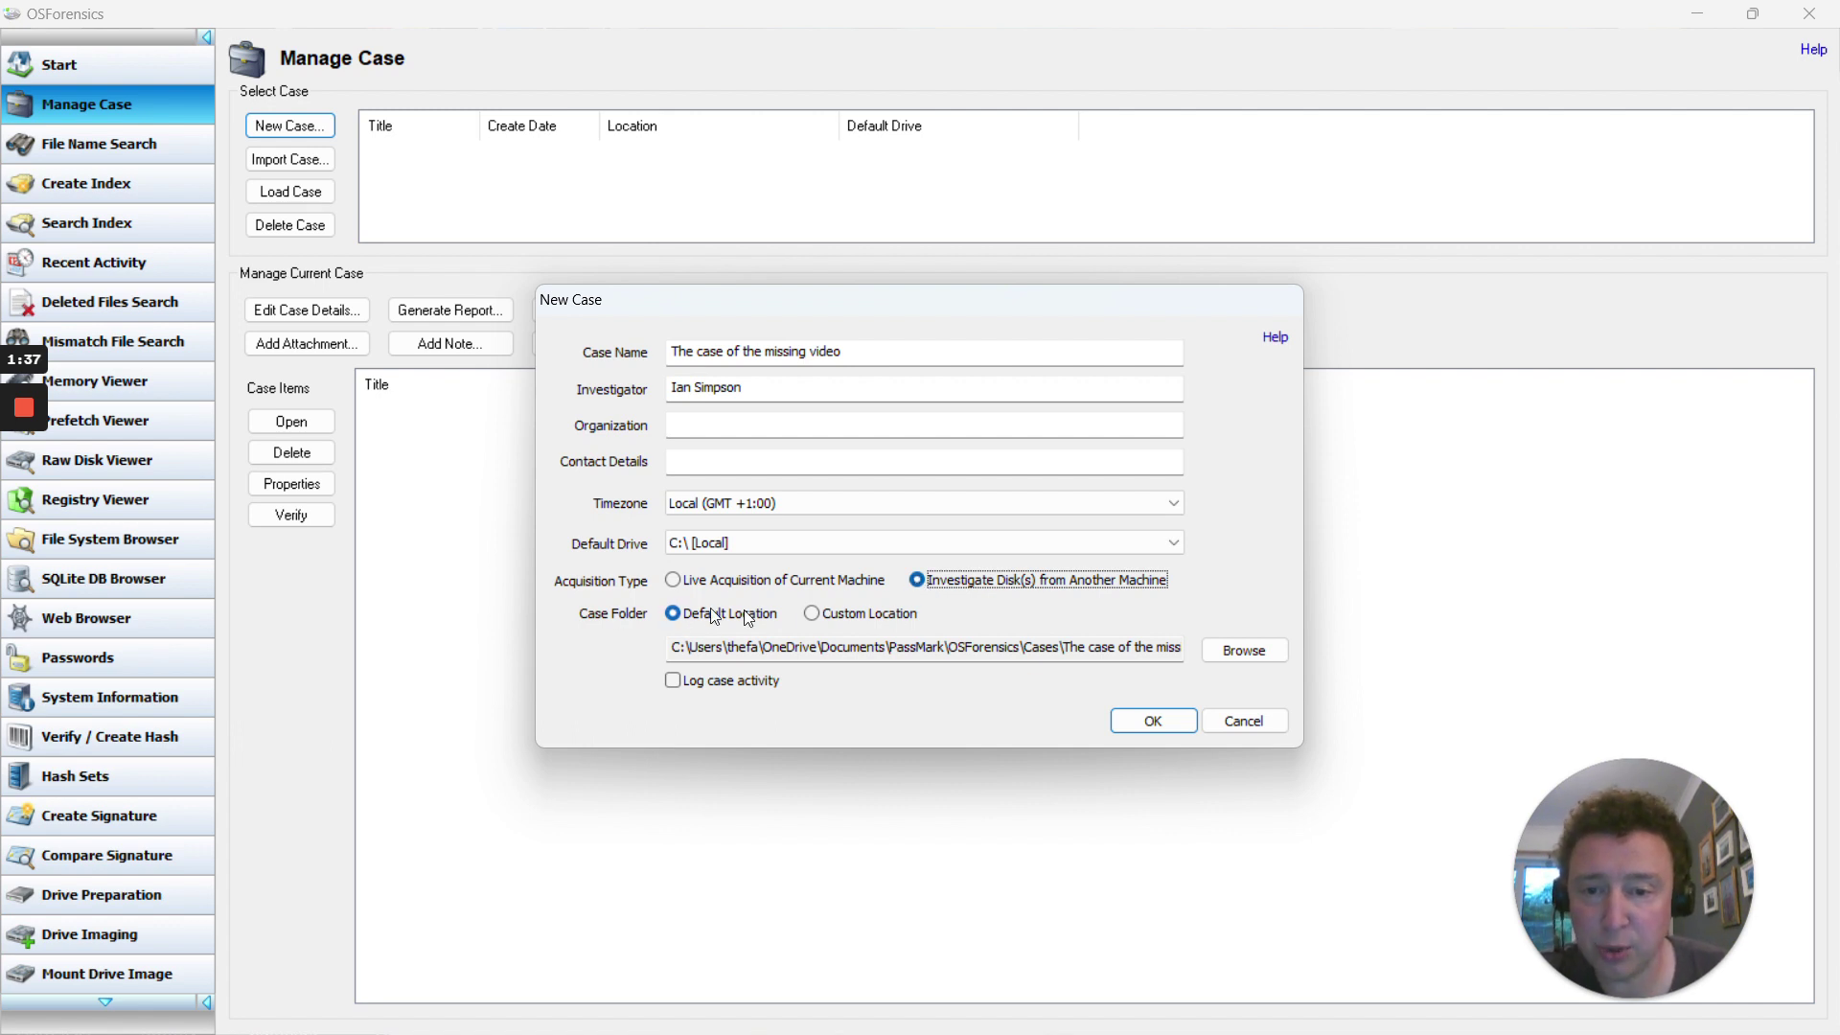
click(813, 613)
click(1242, 651)
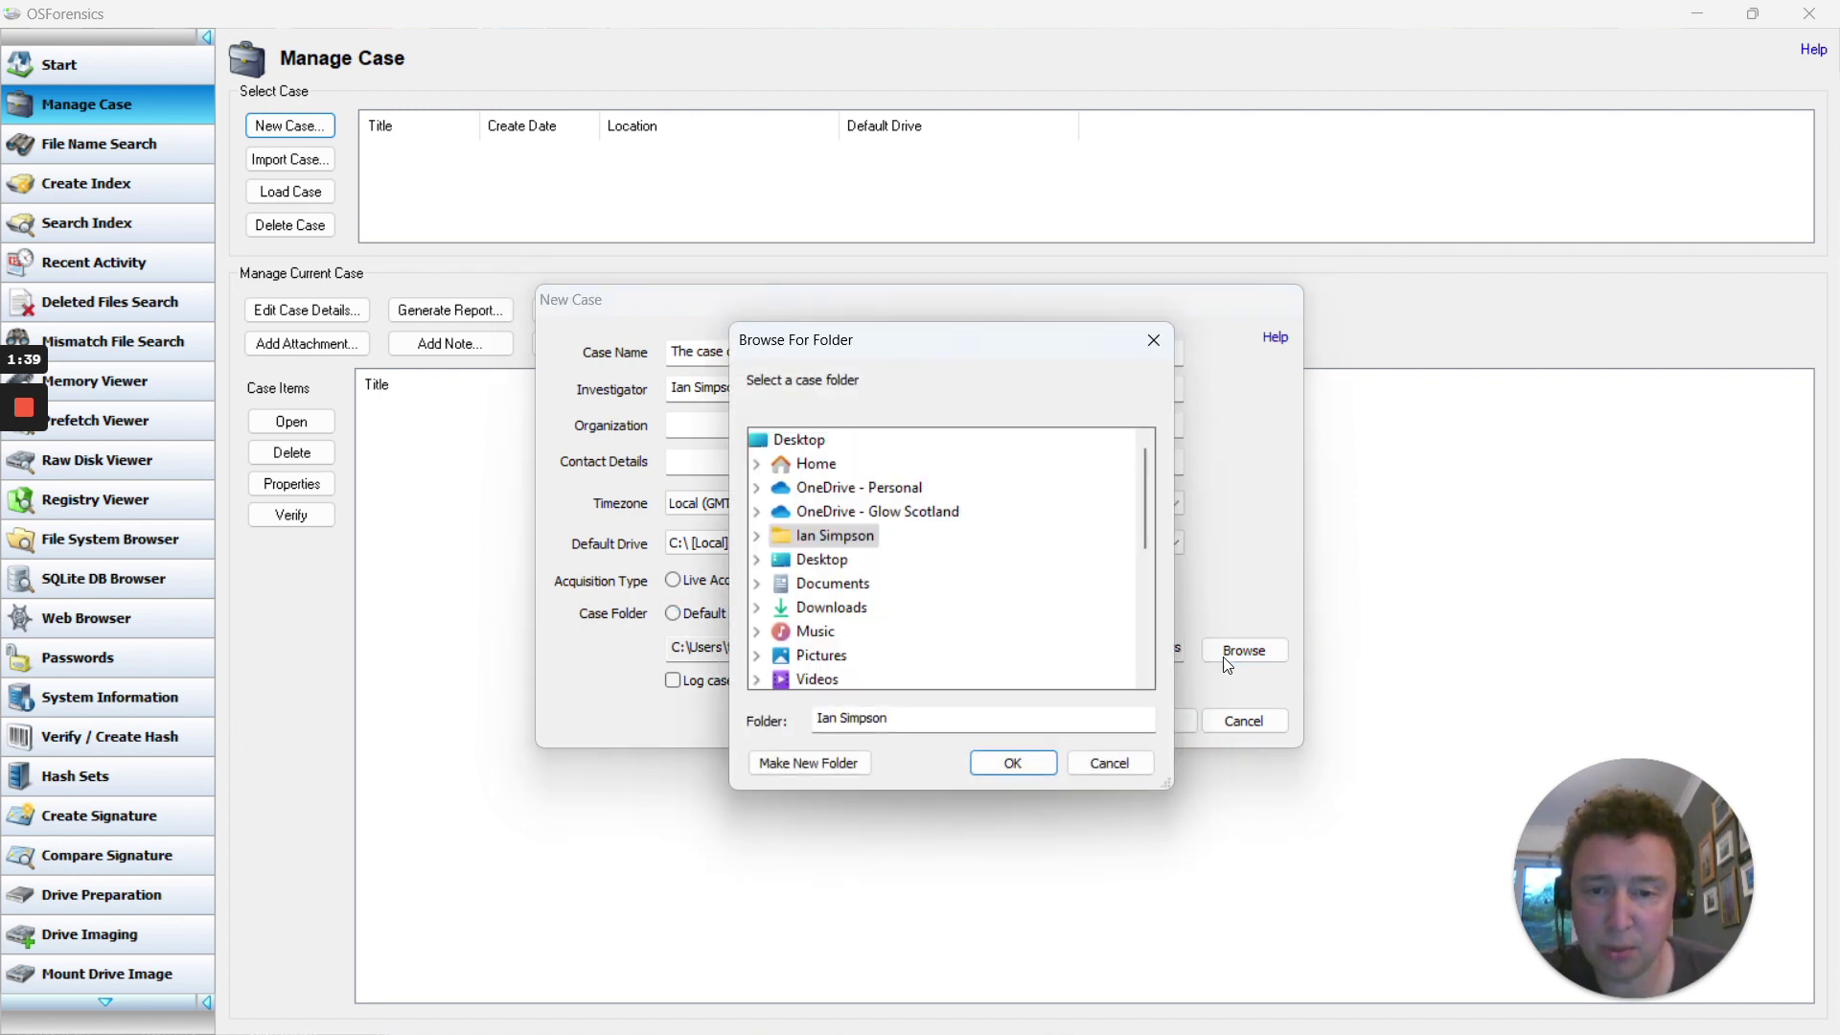
Create a new folder named OSF on the Desktop and choose it as the case folder
click(818, 562)
click(819, 765)
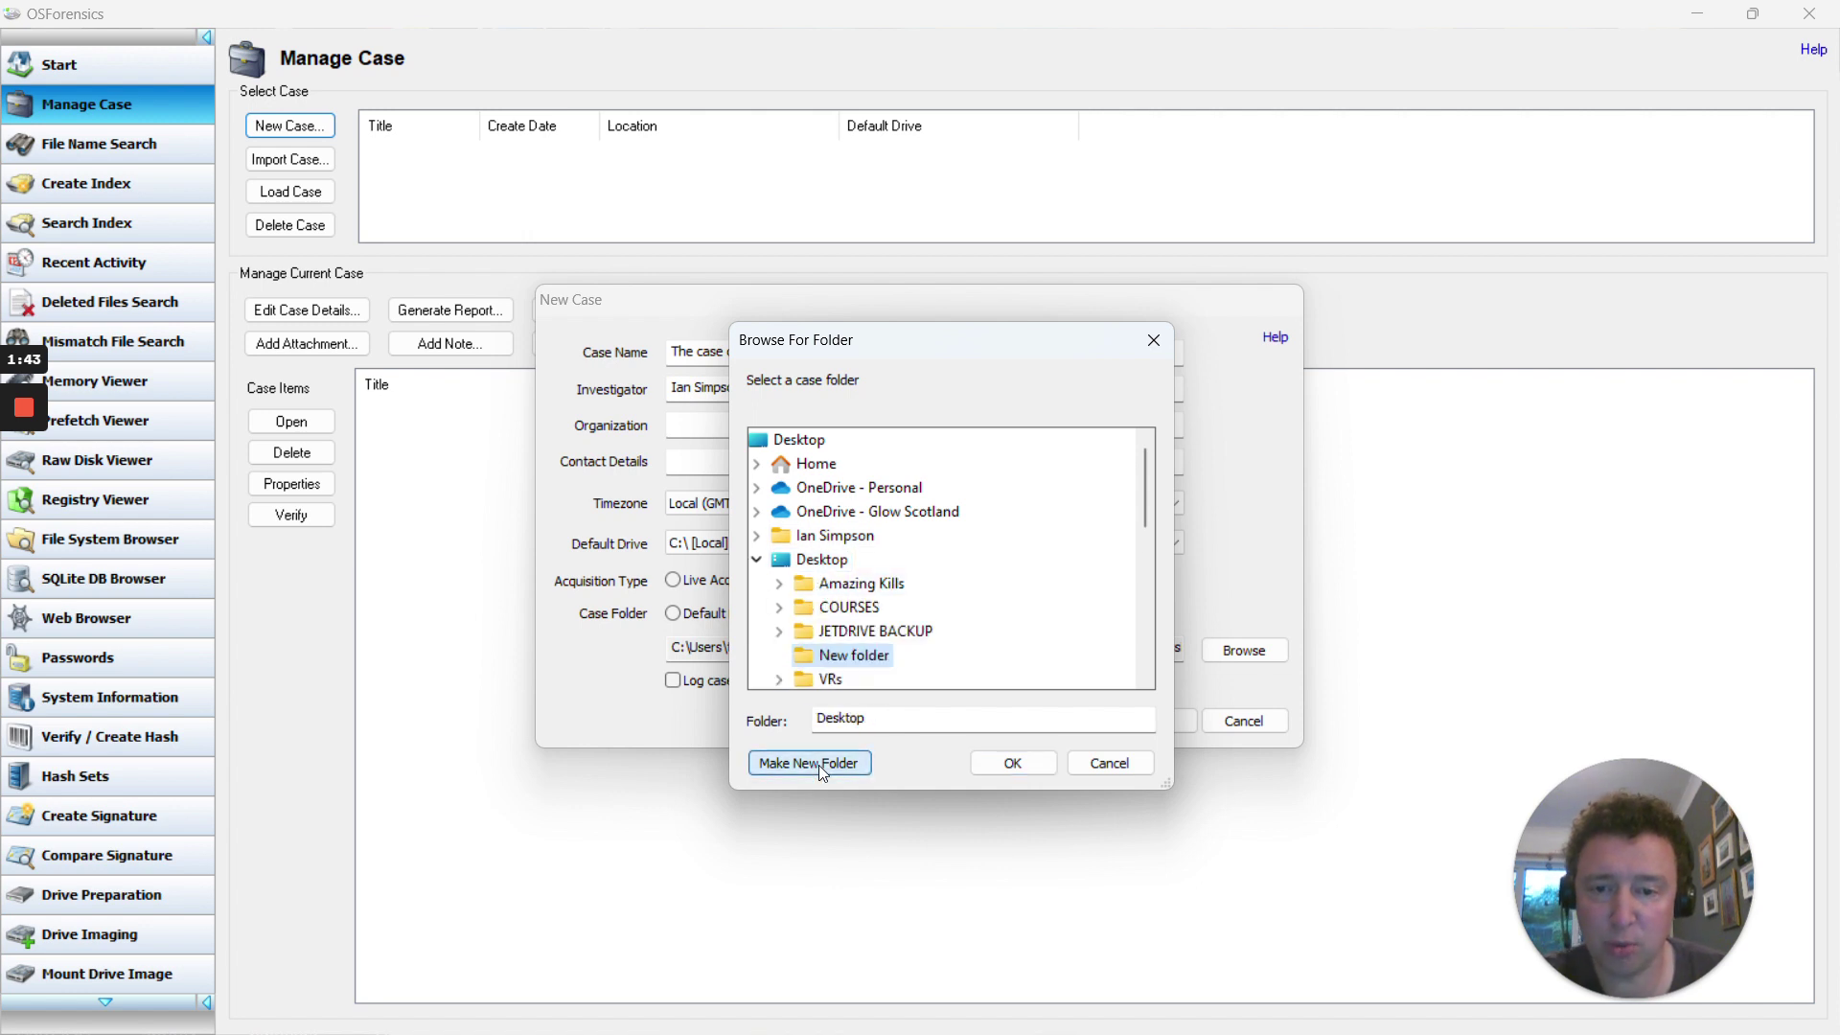
click(875, 668)
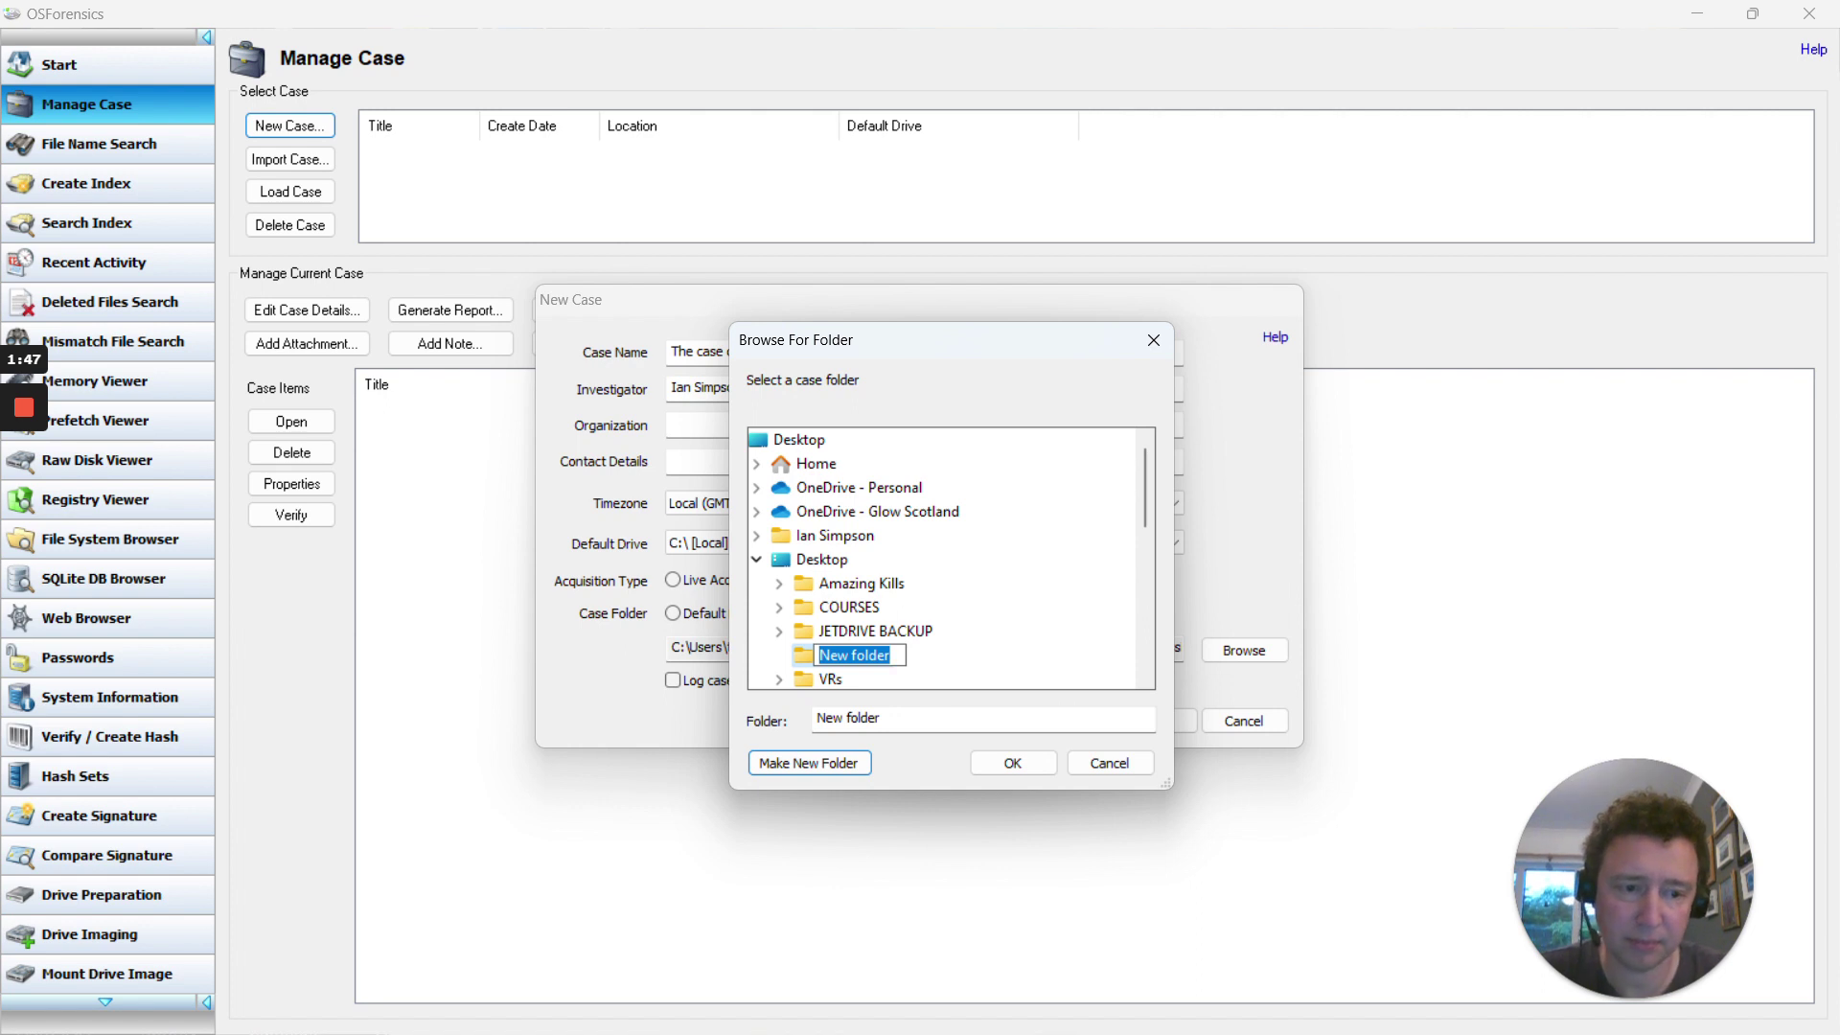
text(OSF)
key(Return)
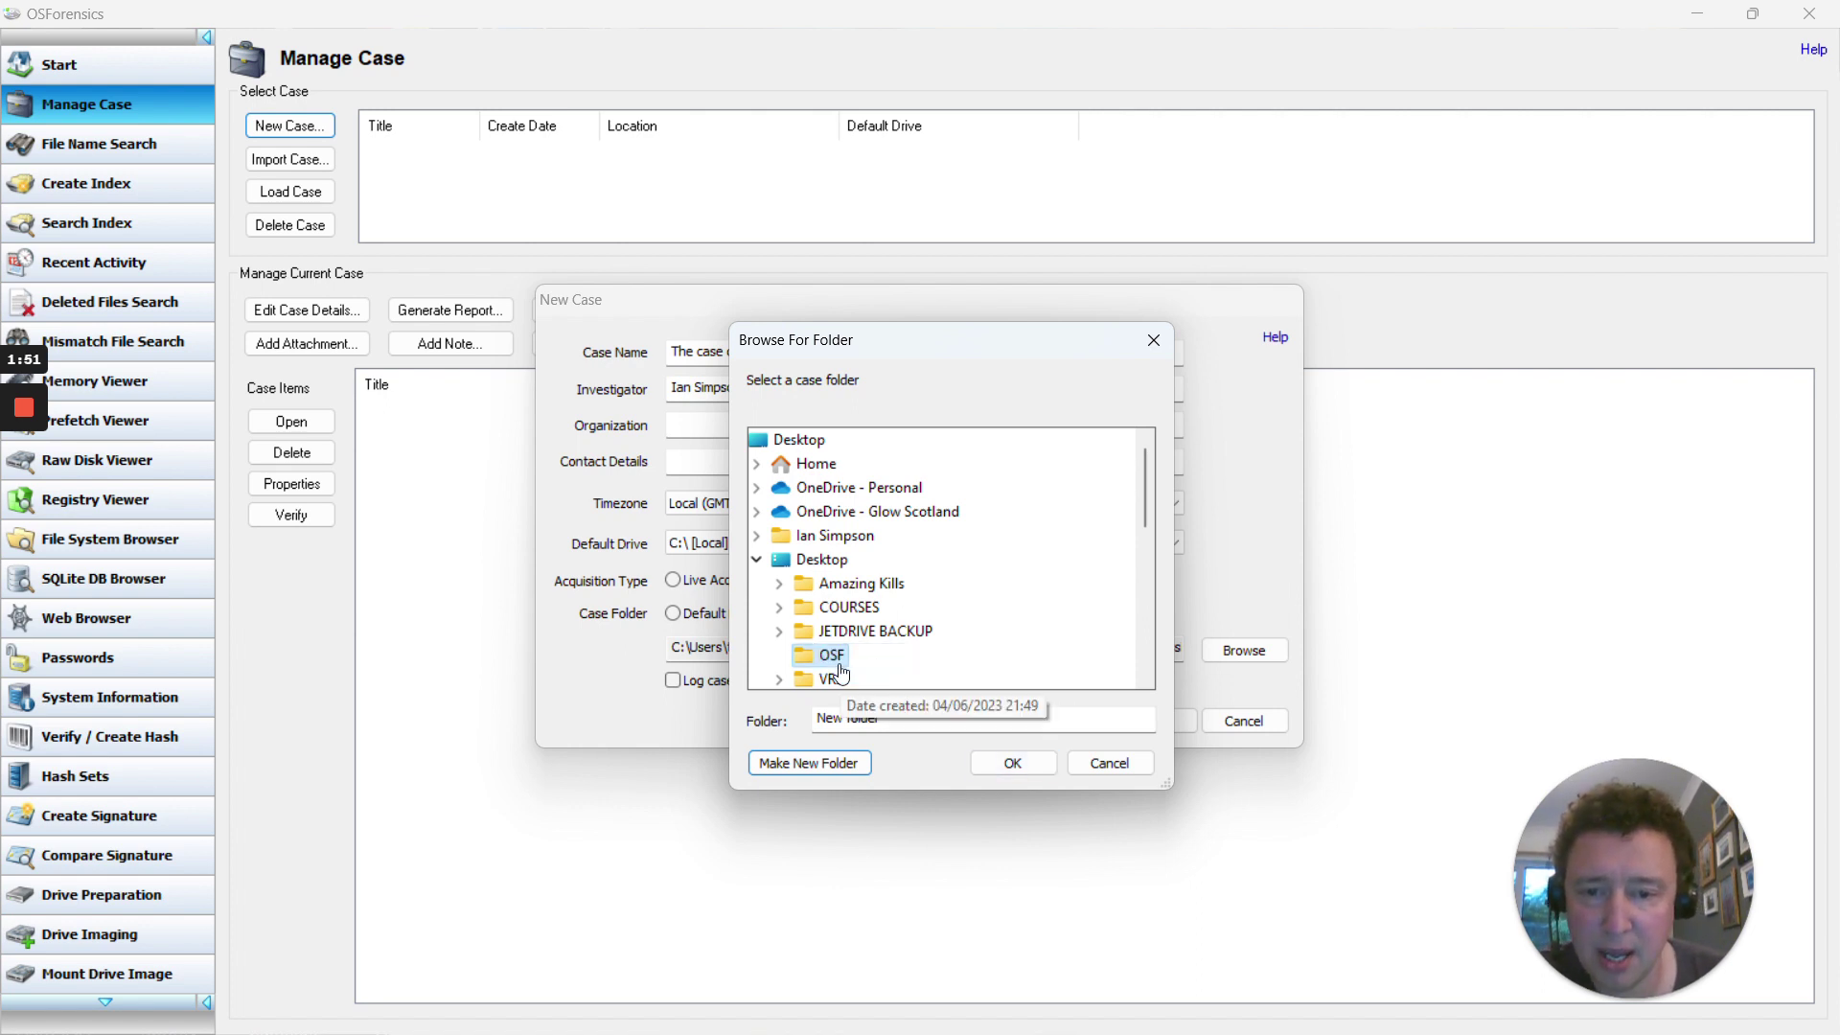
click(1010, 764)
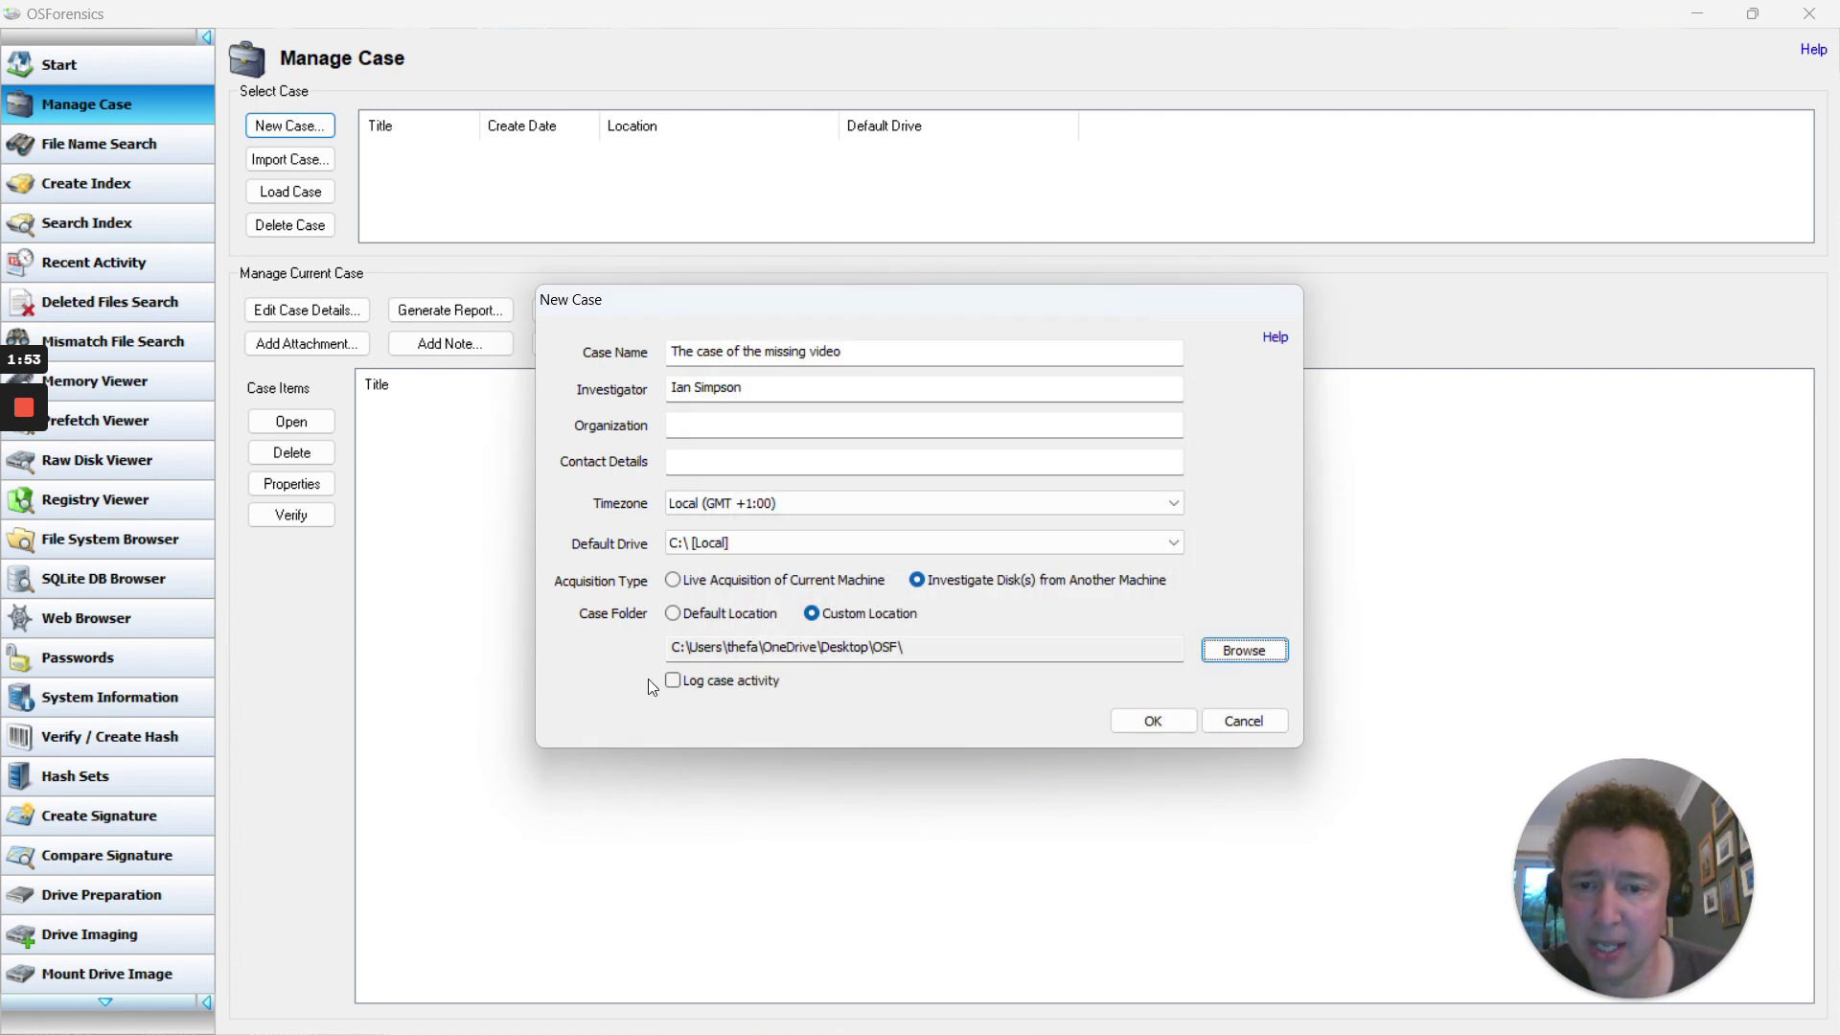
Create 'The case of the missing video', select it in the case list, and begin adding a device
click(1163, 720)
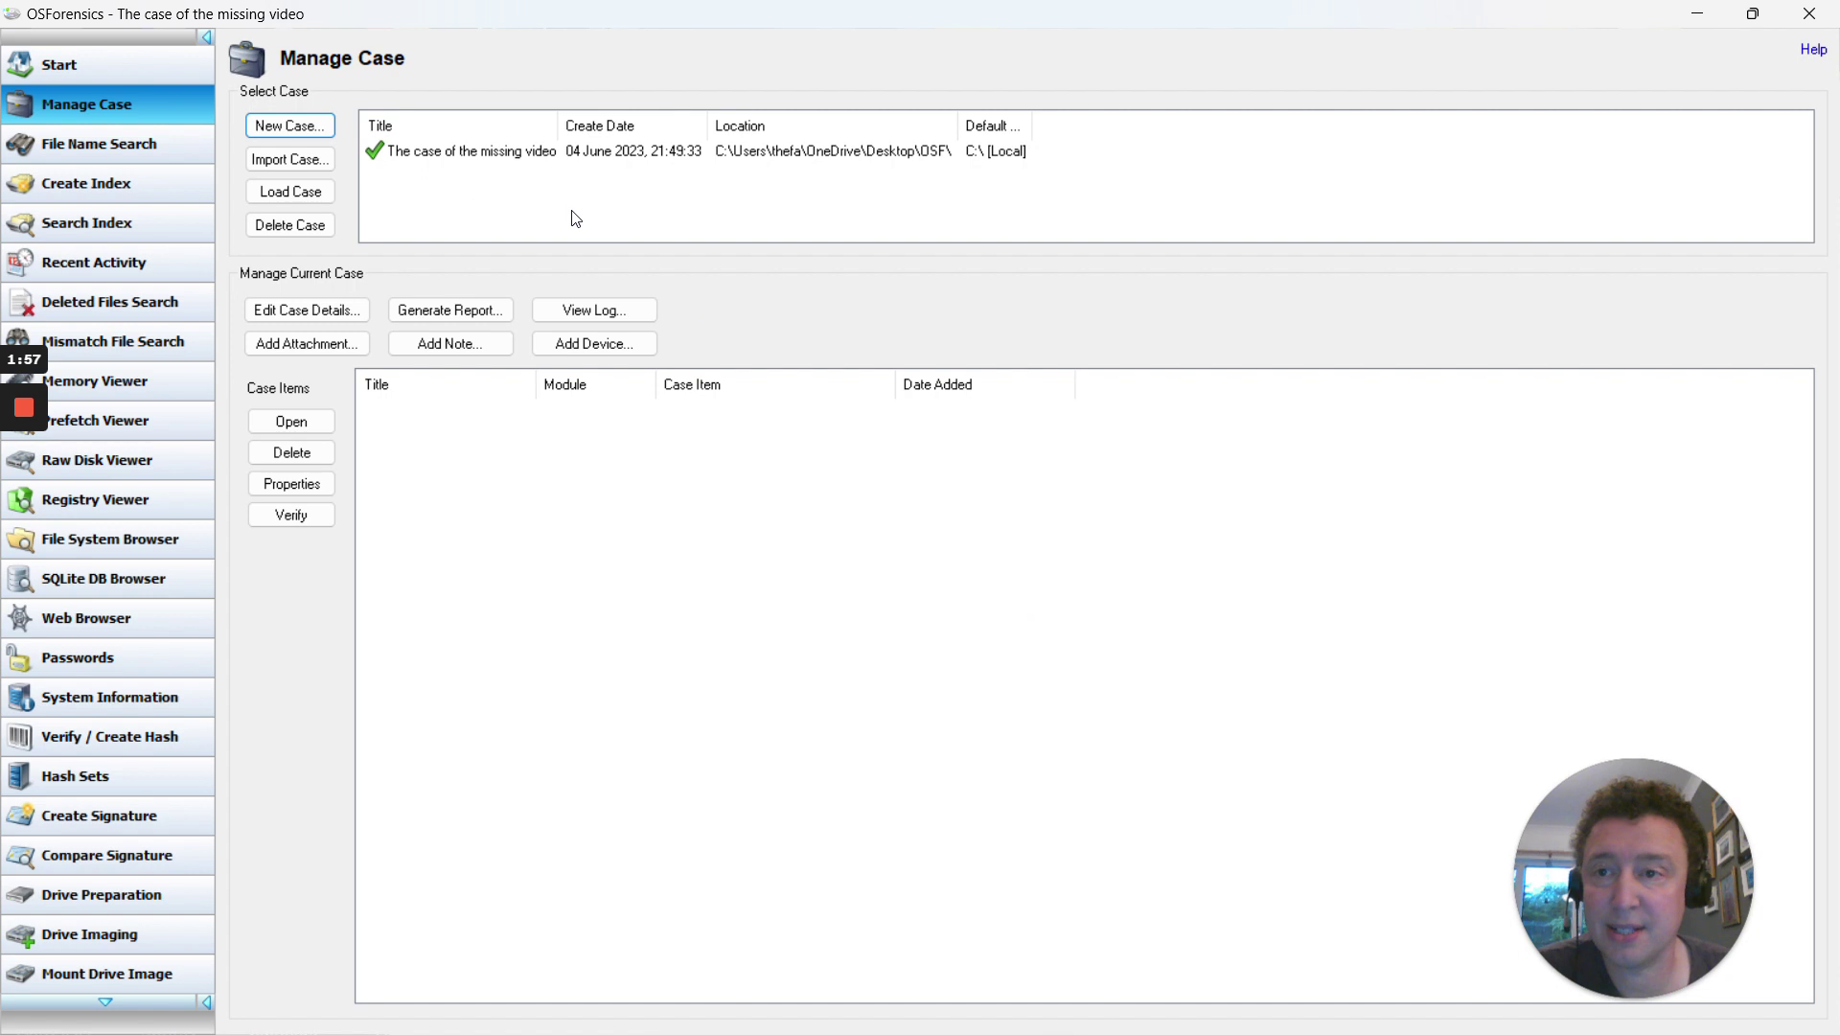
click(421, 156)
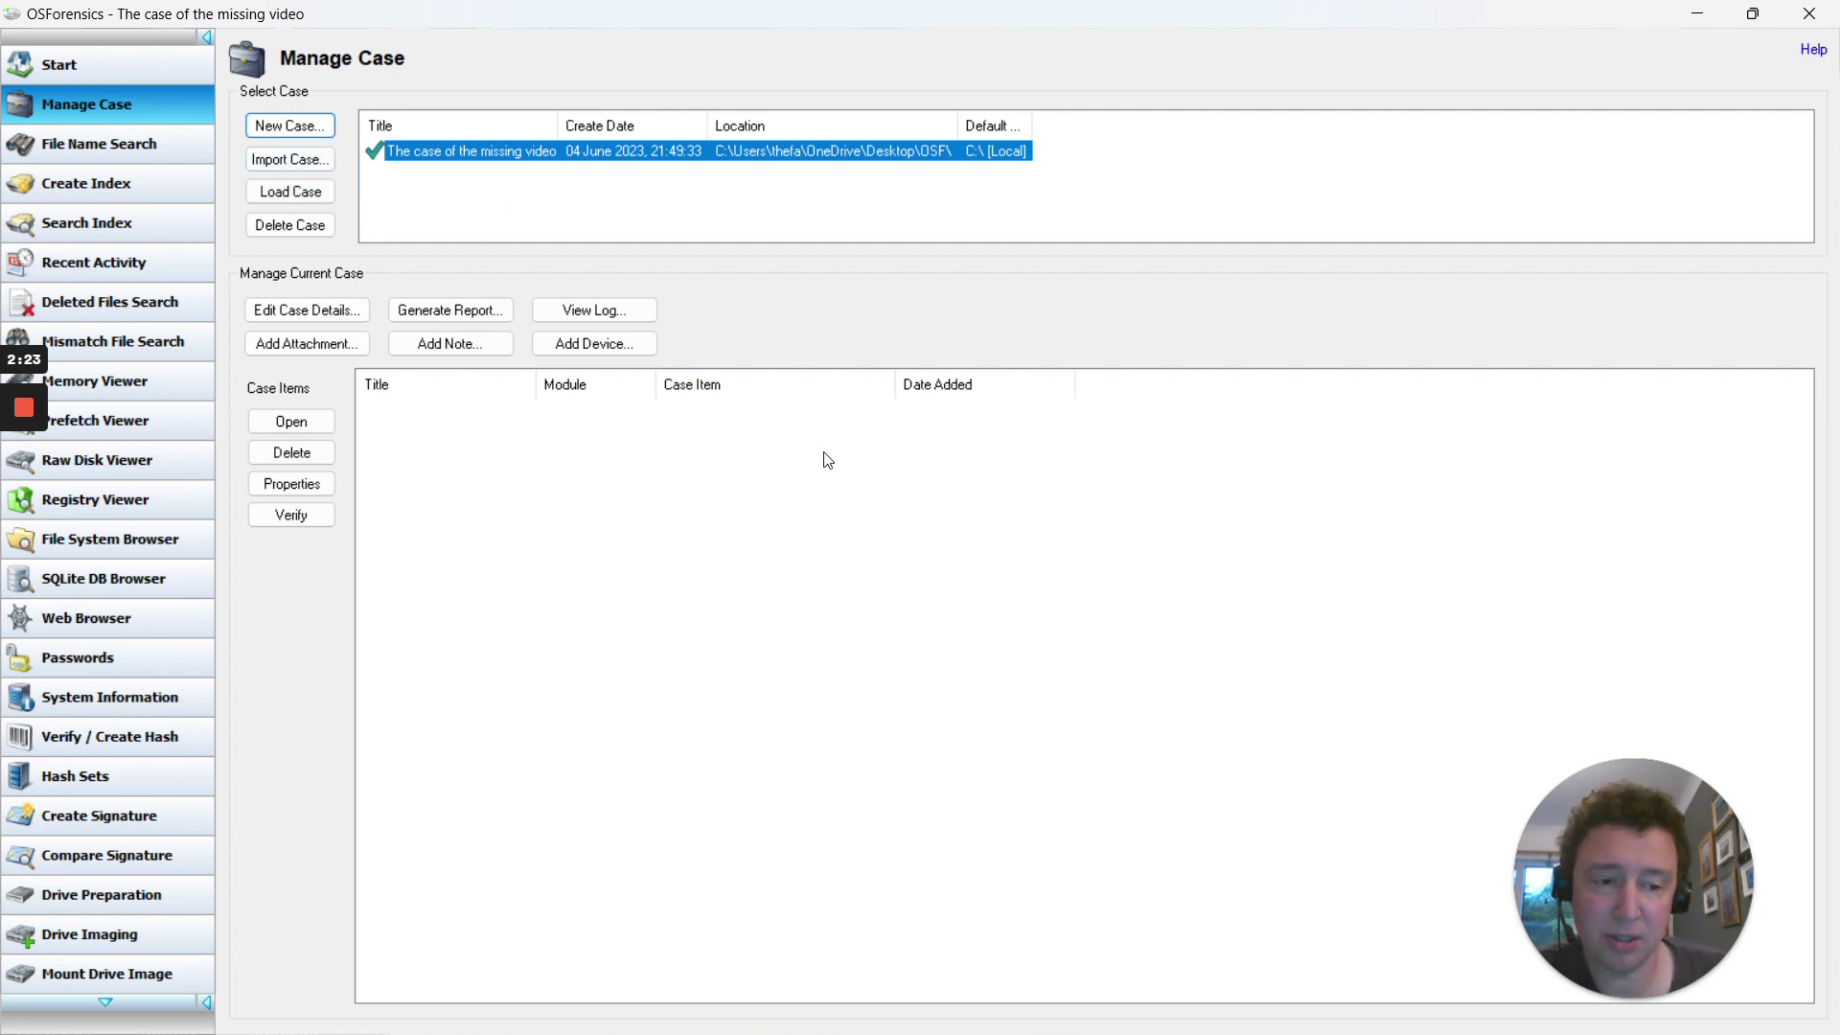
click(979, 719)
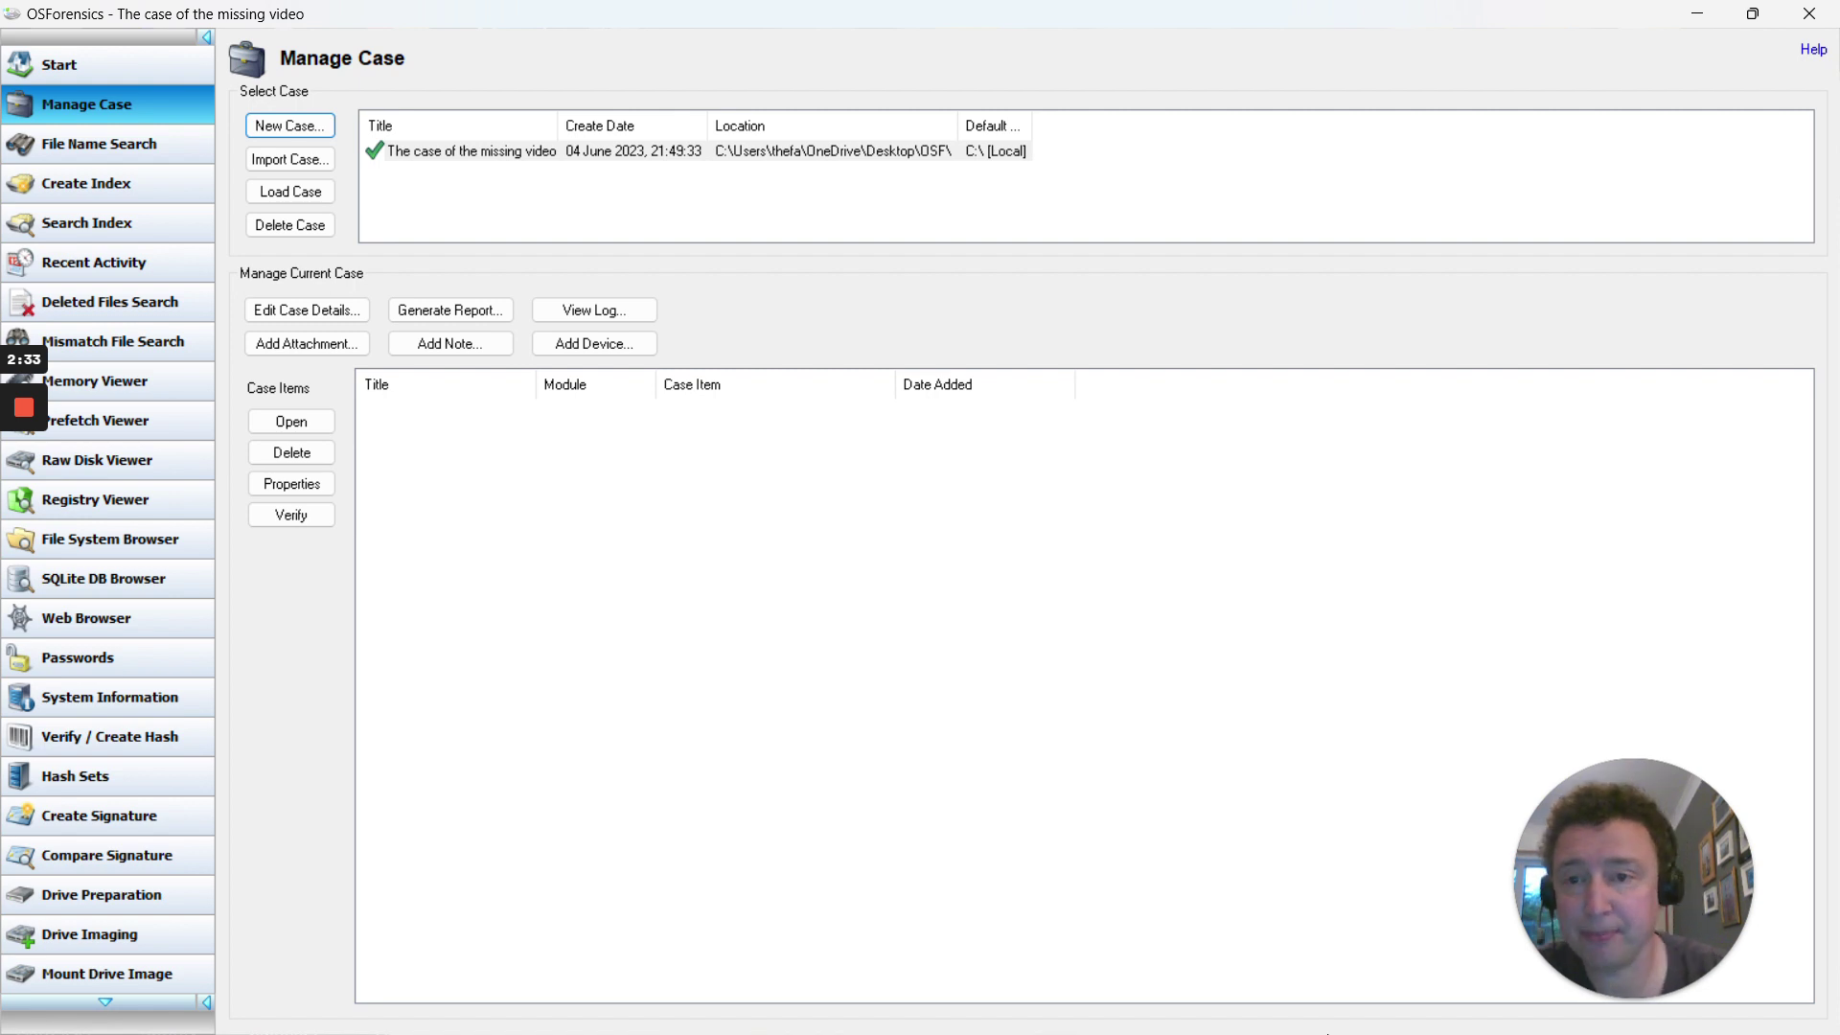
click(625, 342)
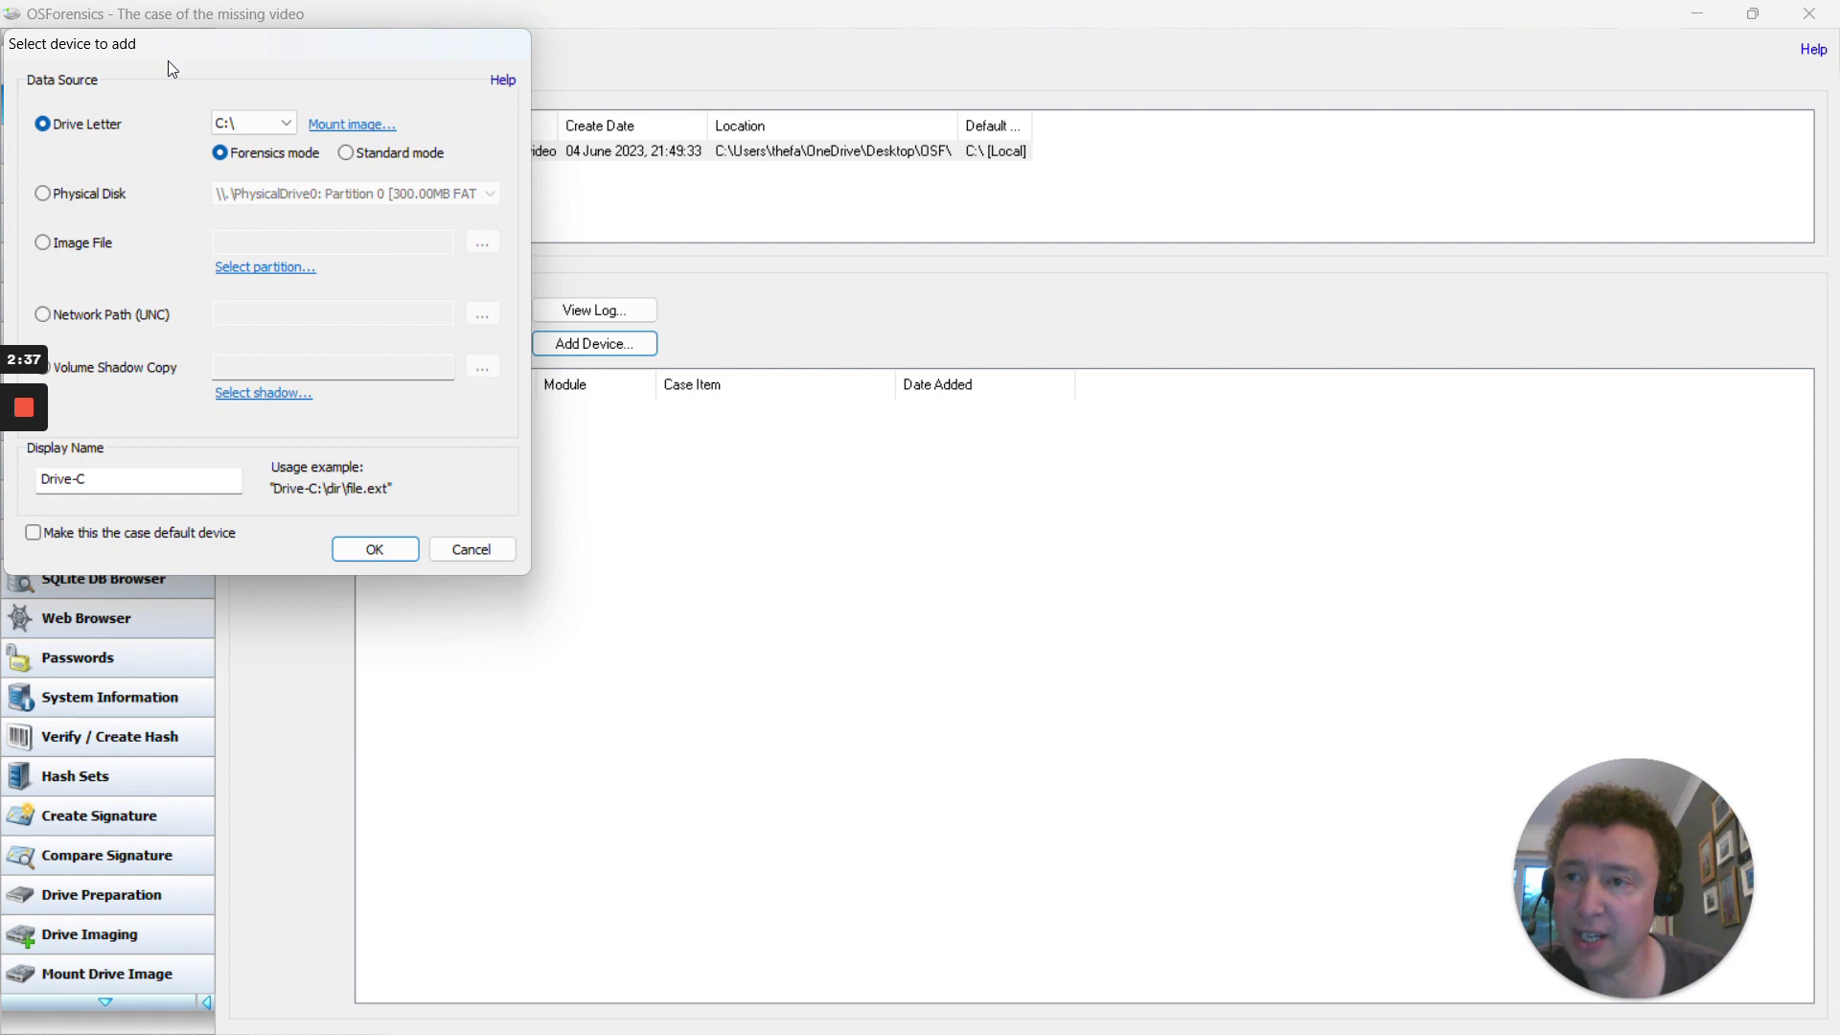
Choose the image file E:\hellokitty.E01 on the USB drive as the device source
drag(171, 60, 946, 213)
click(848, 391)
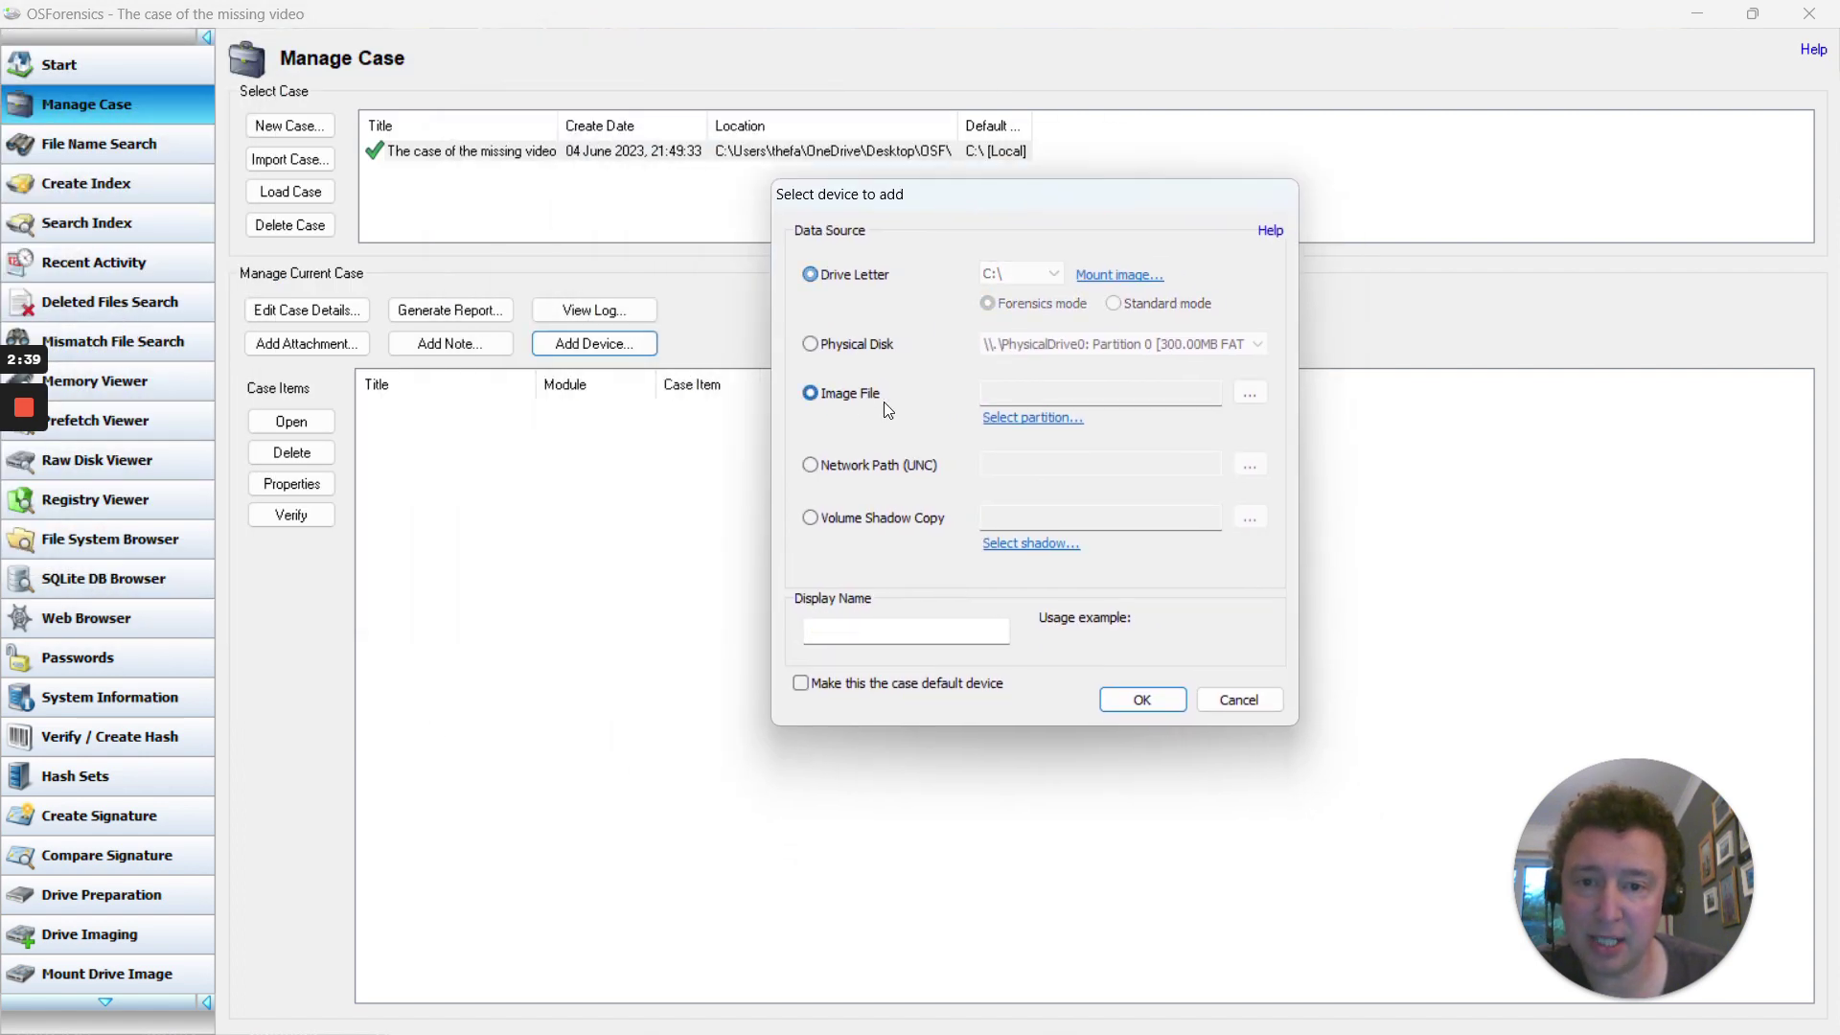
click(1249, 392)
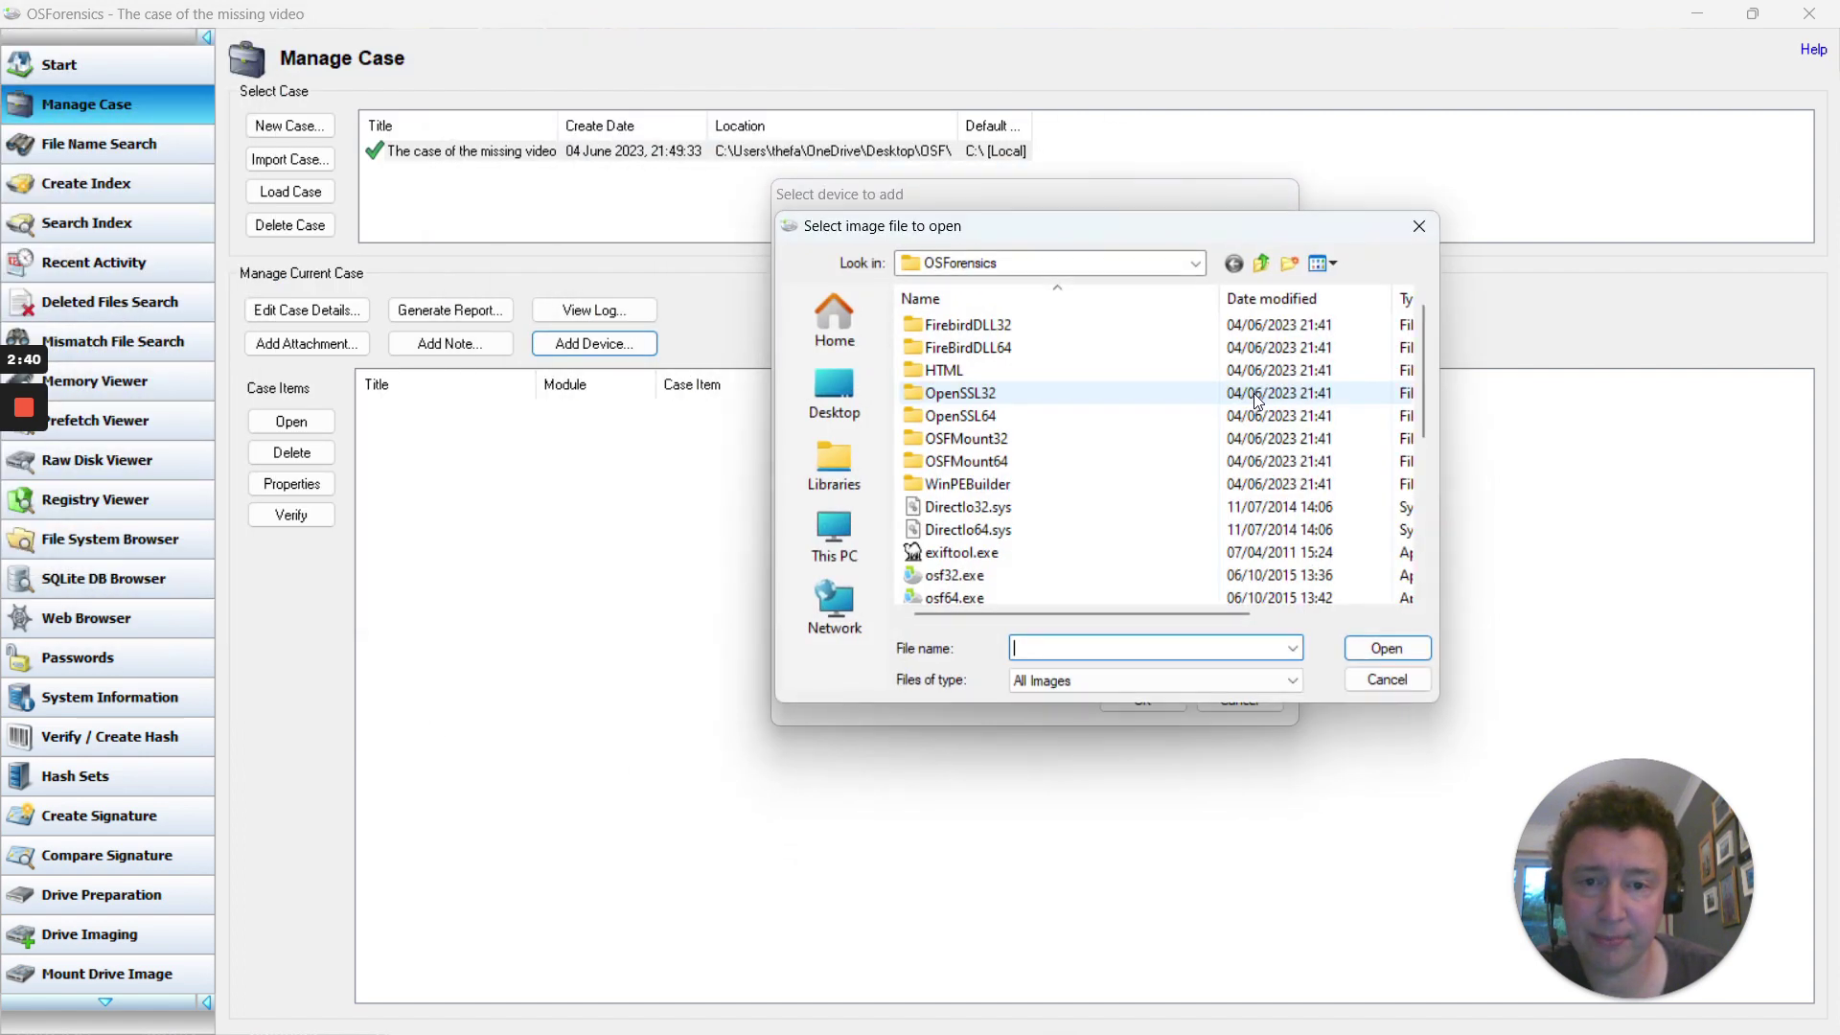
click(834, 534)
double_click(1066, 469)
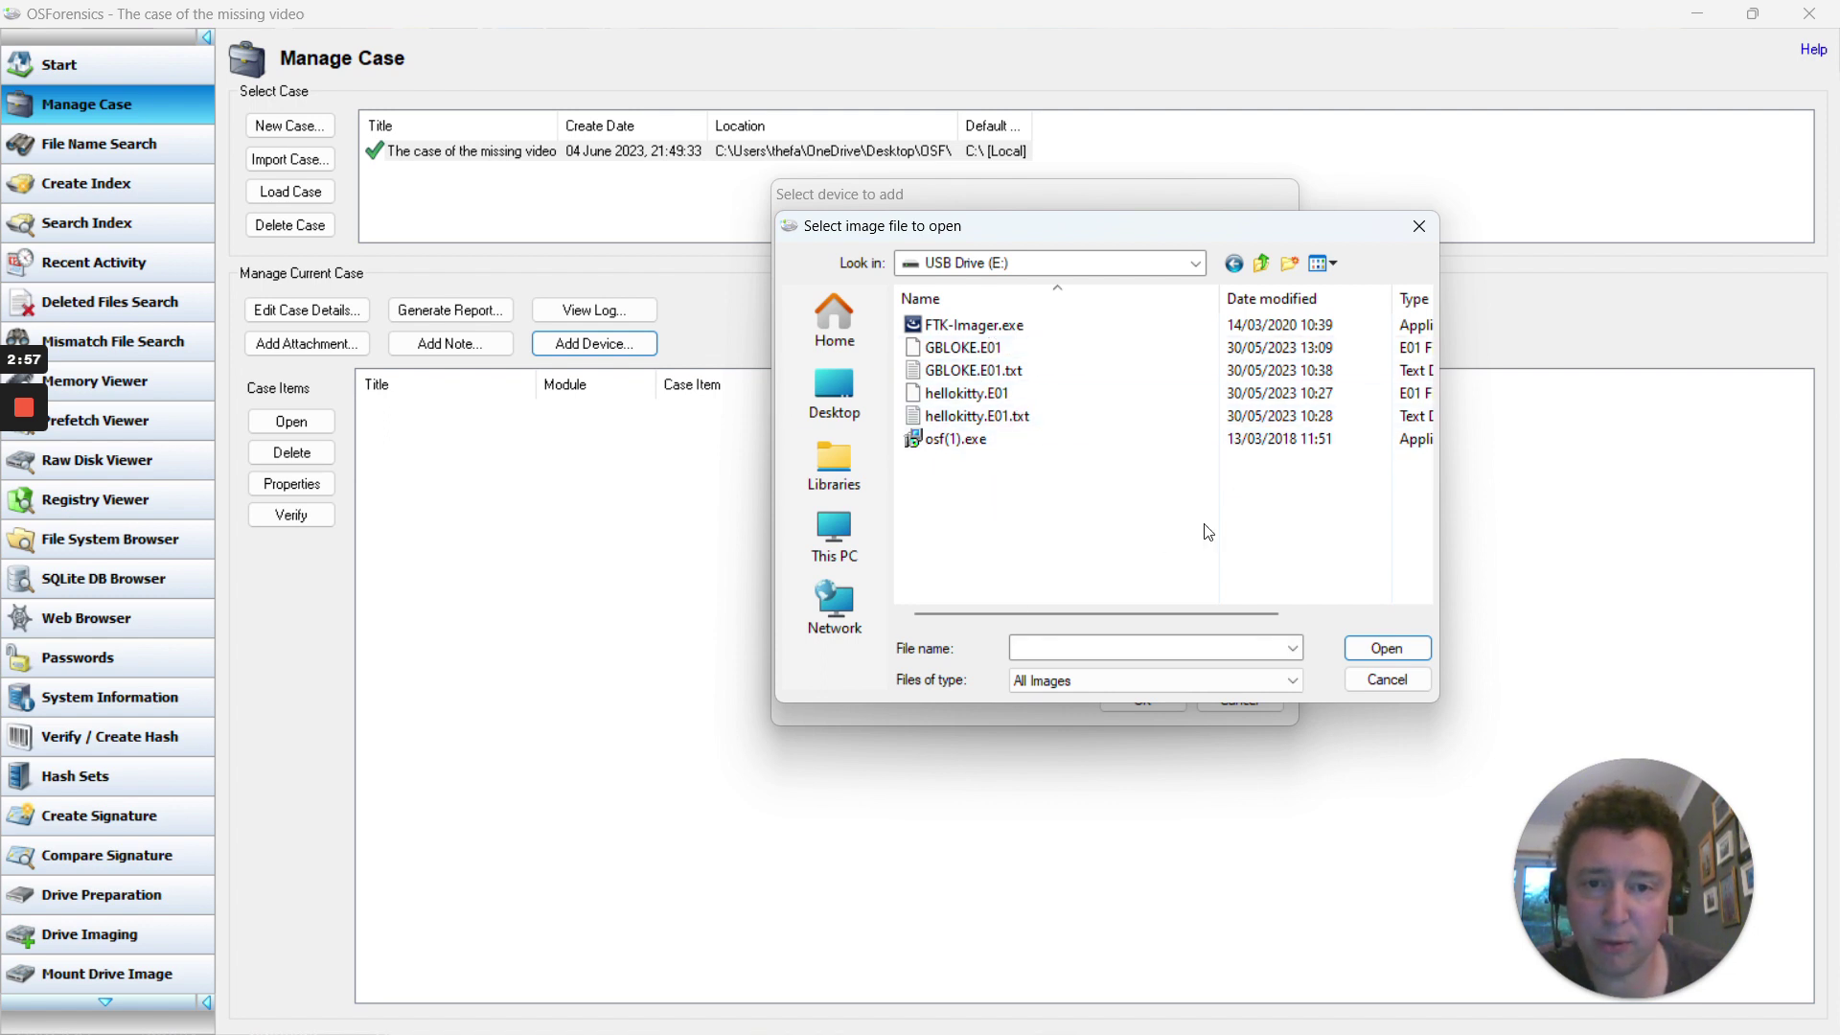
double_click(955, 395)
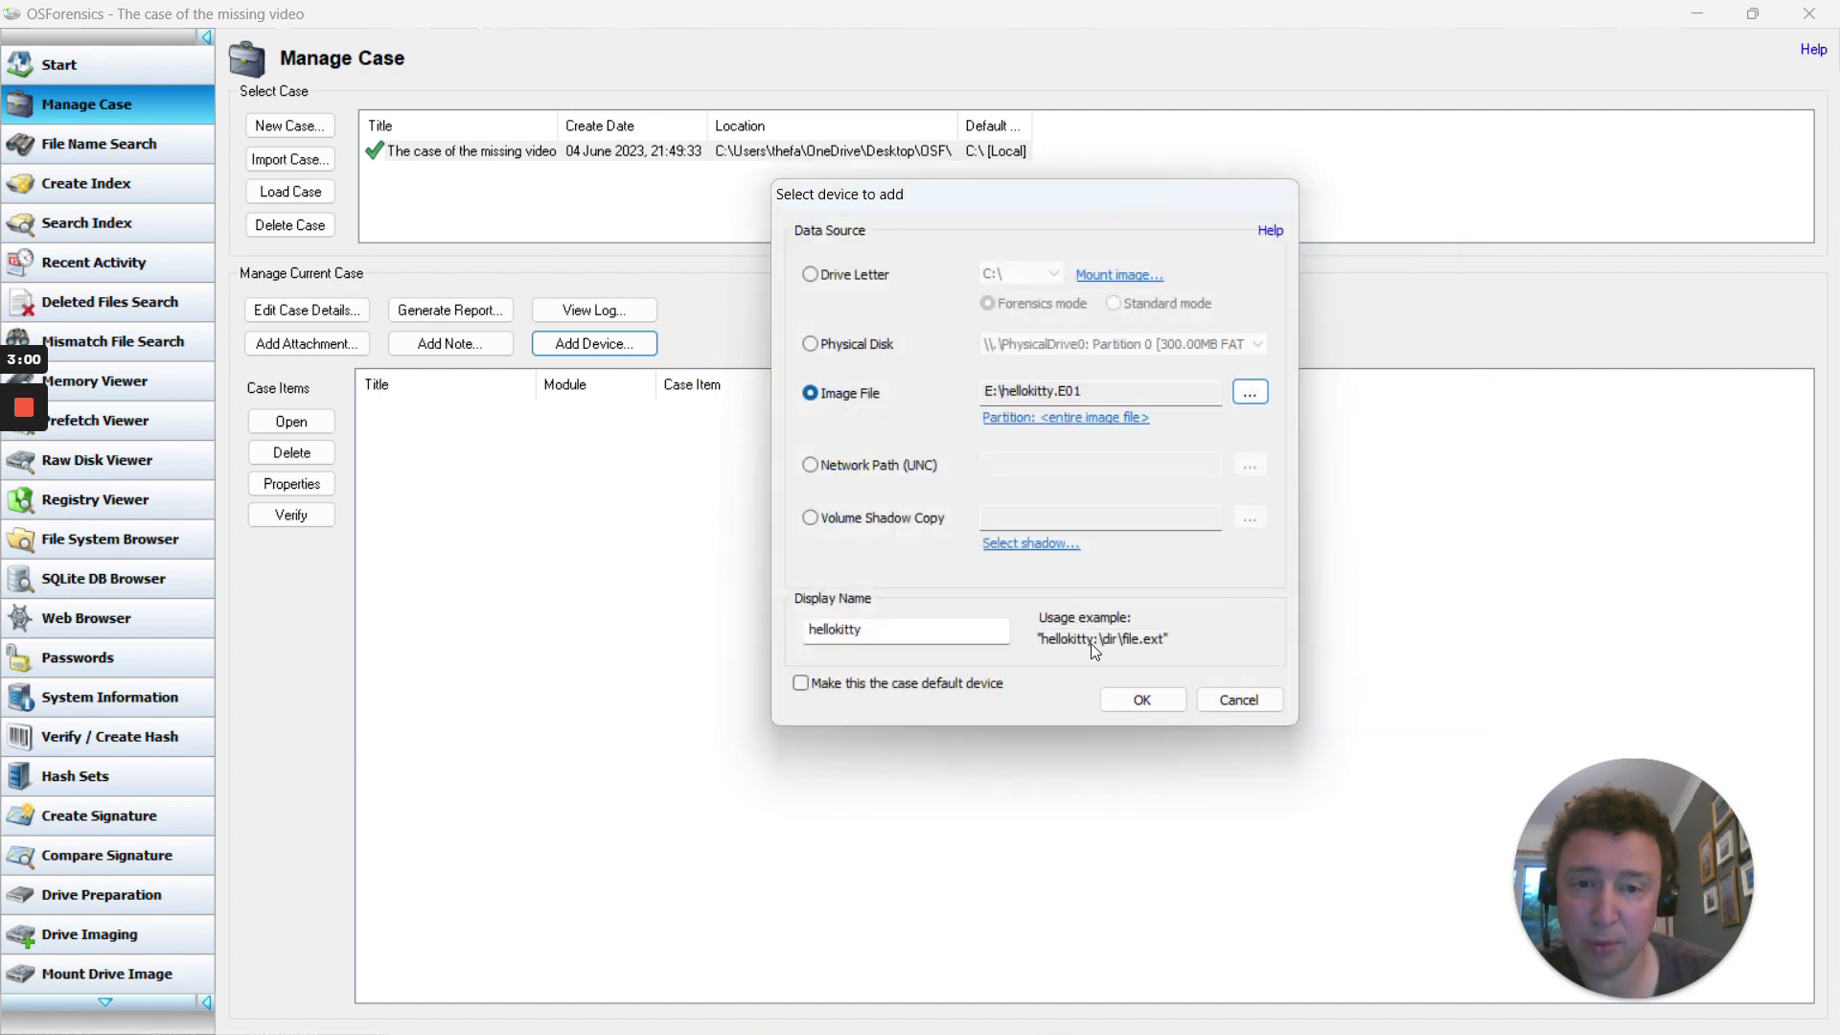
Add the hellokitty image device to the case and bring up its actions menu
click(1159, 703)
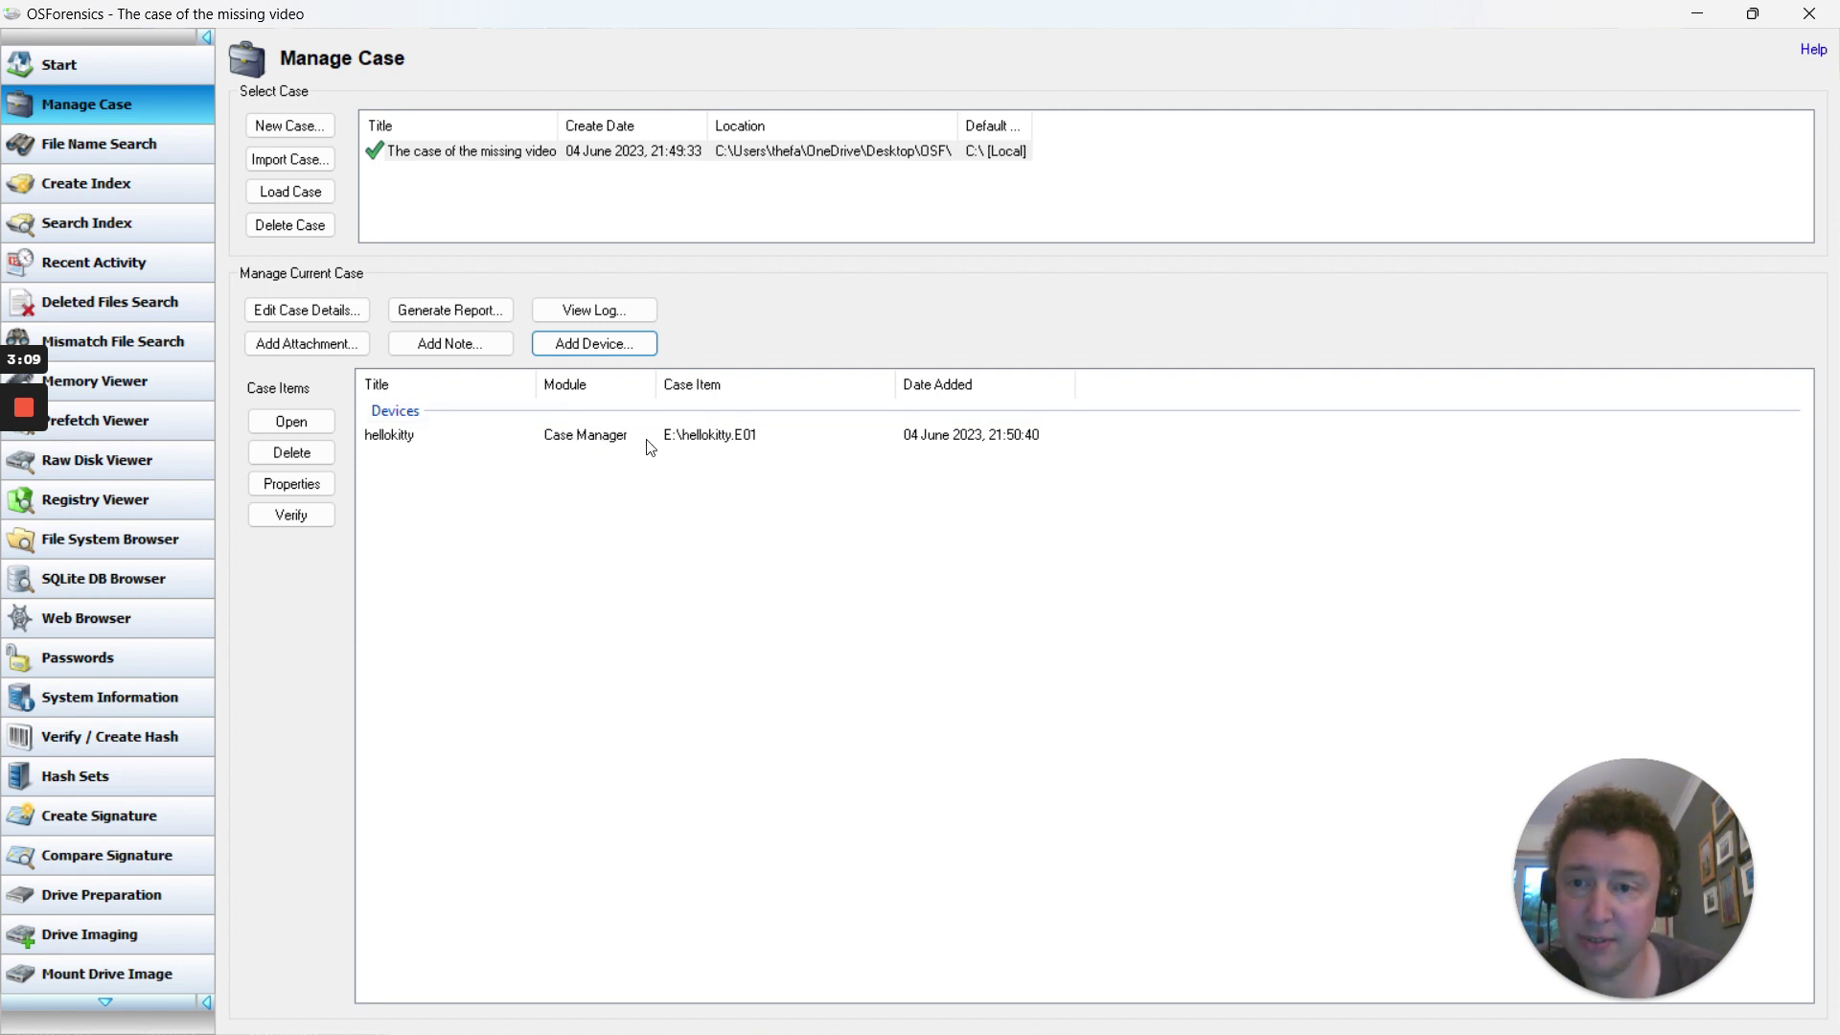
right_click(419, 441)
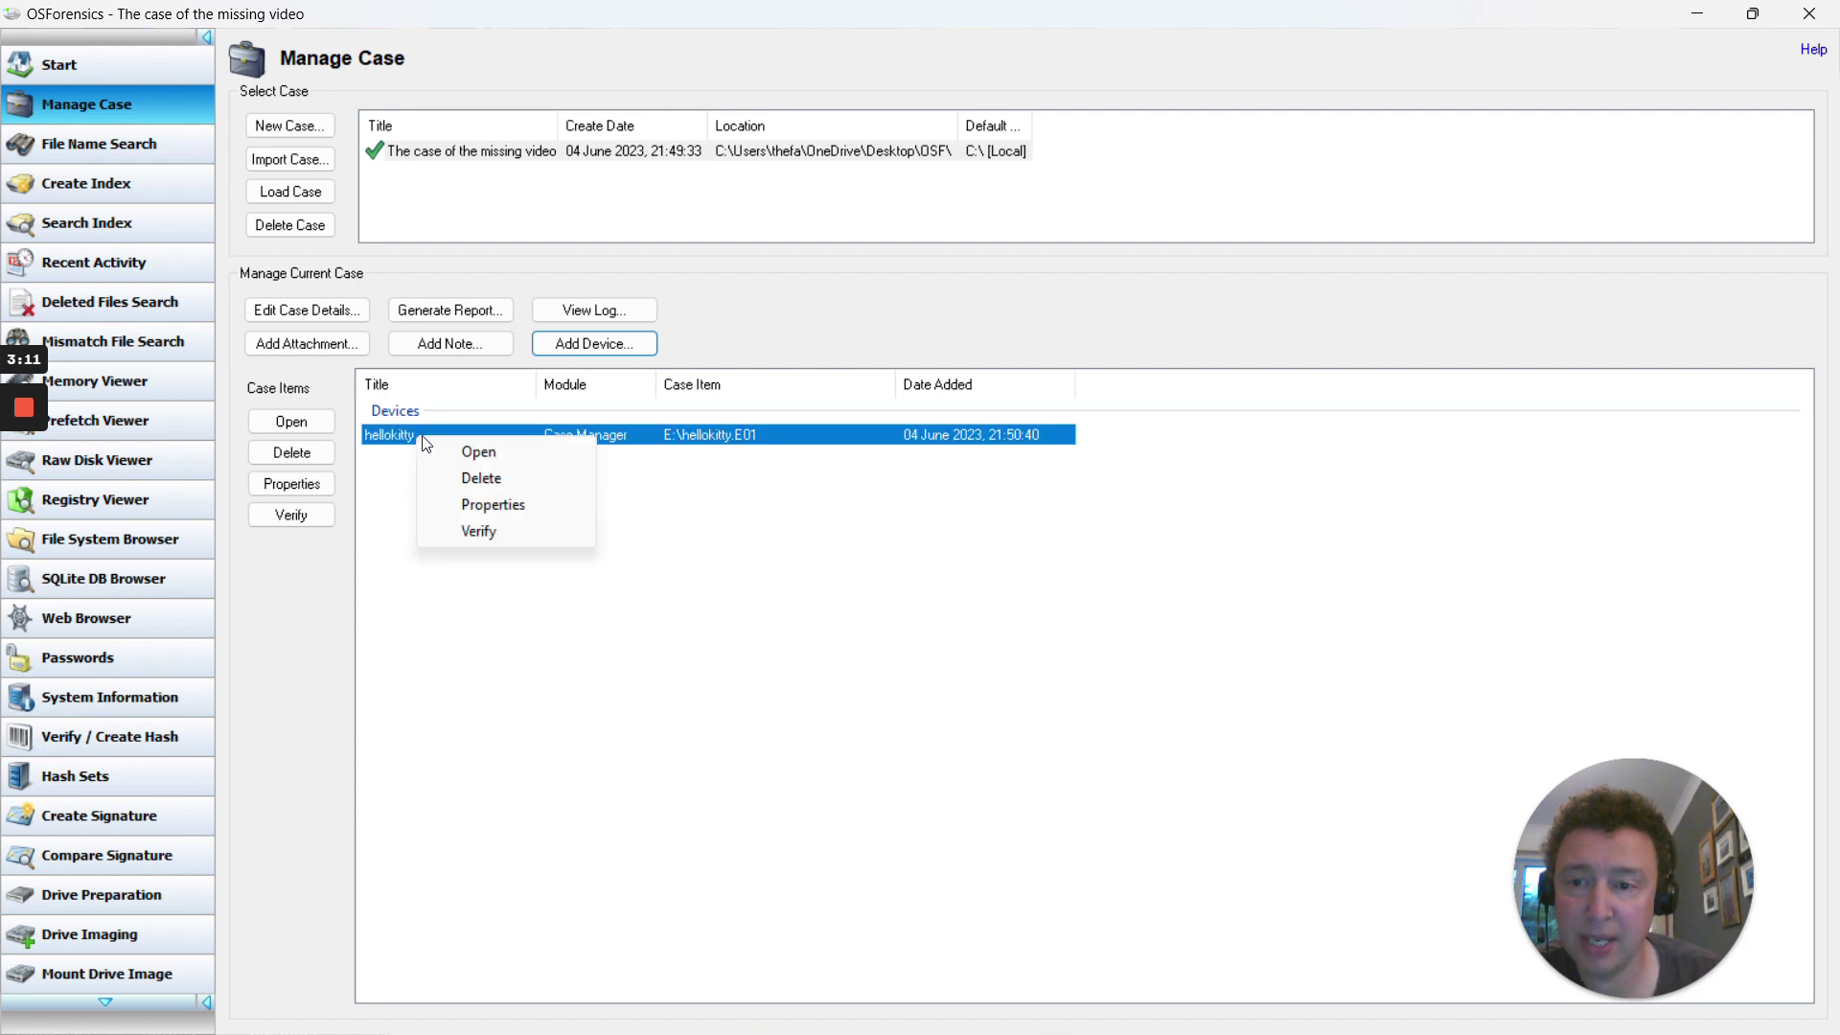
click(480, 451)
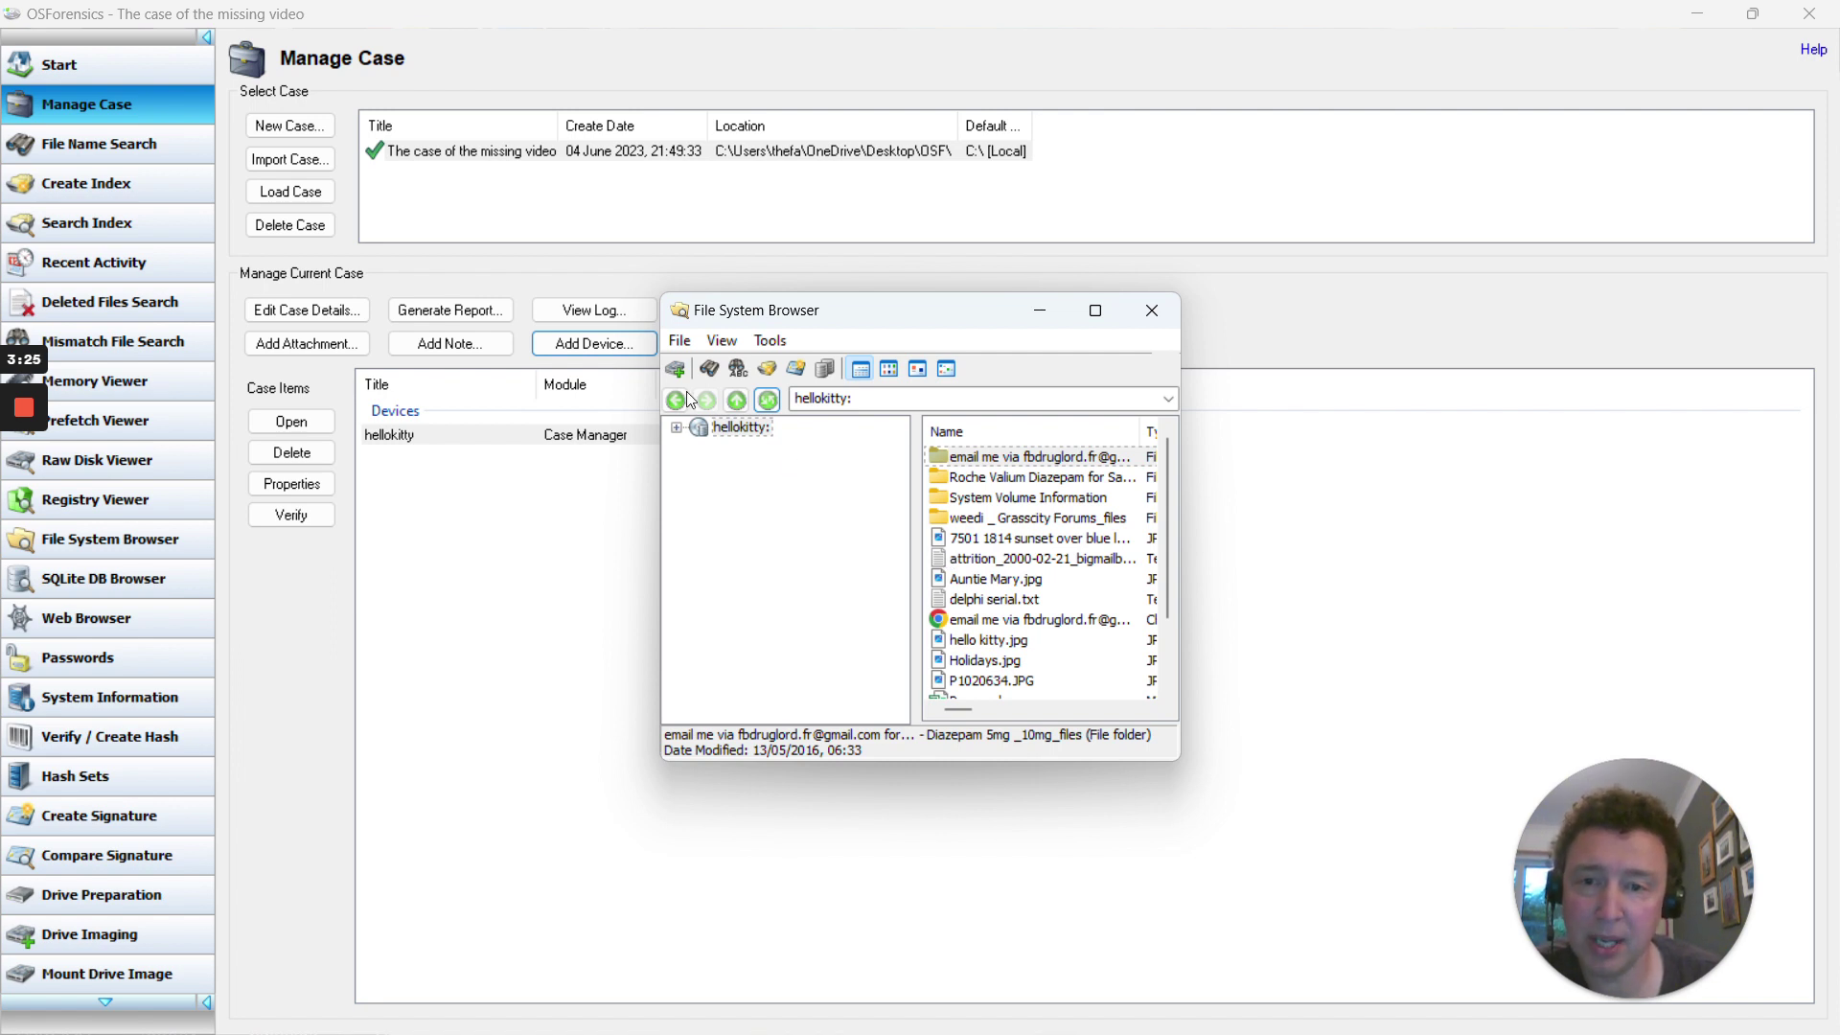
click(1152, 309)
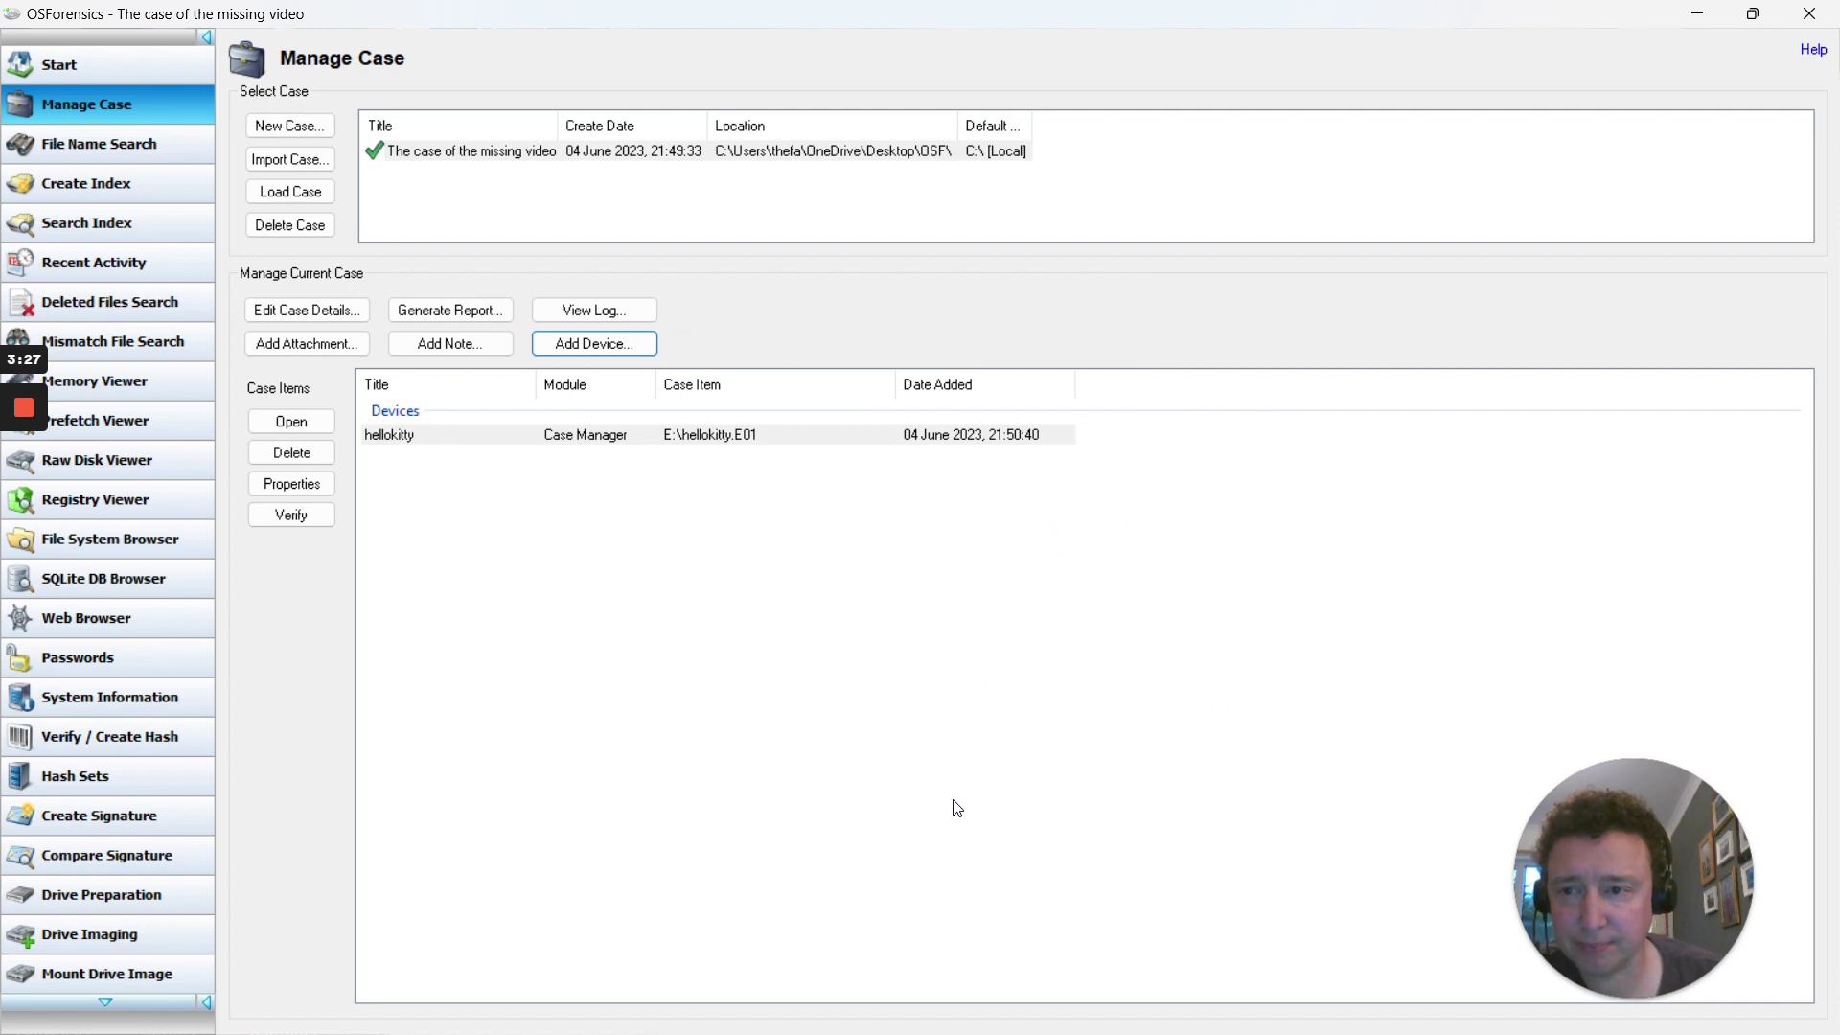